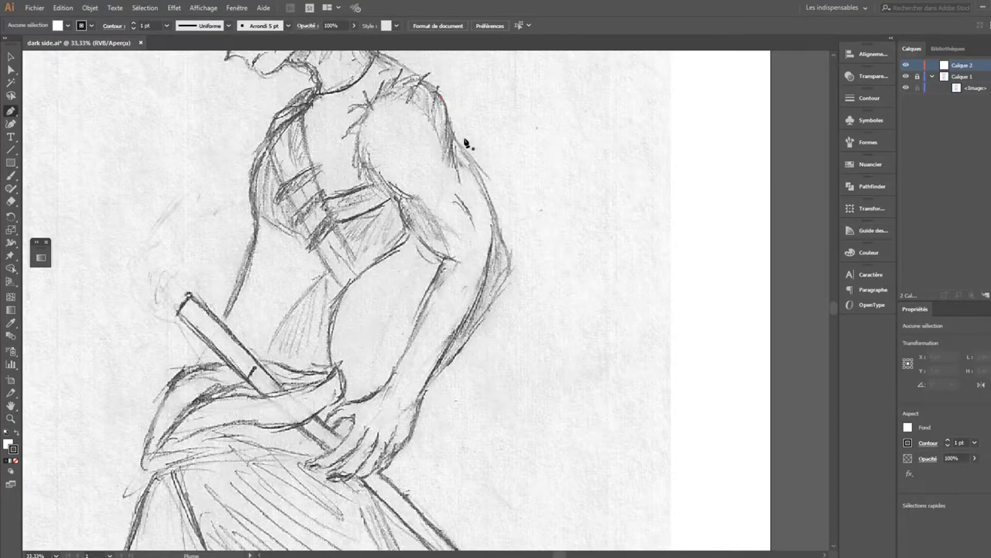
- Trace the curved edge of the hand with the Pen tool
{"action": "left_click", "coordinate": [395, 370]}
{"action": "left_click_drag", "start_coordinate": [356, 399], "coordinate": [333, 412]}
{"action": "key", "text": "v"}
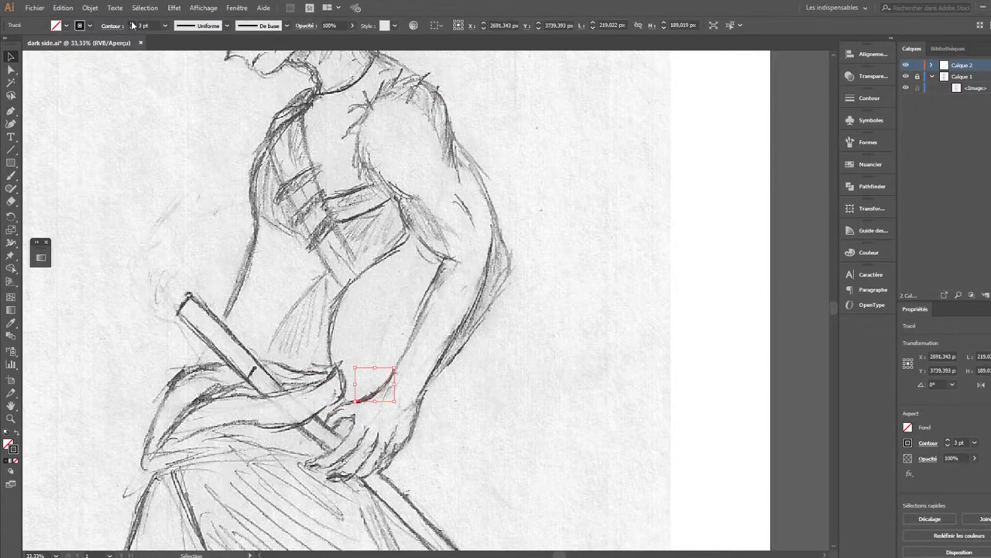
{"action": "left_click", "coordinate": [11, 112]}
{"action": "left_click", "coordinate": [353, 399]}
{"action": "left_click", "coordinate": [325, 438]}
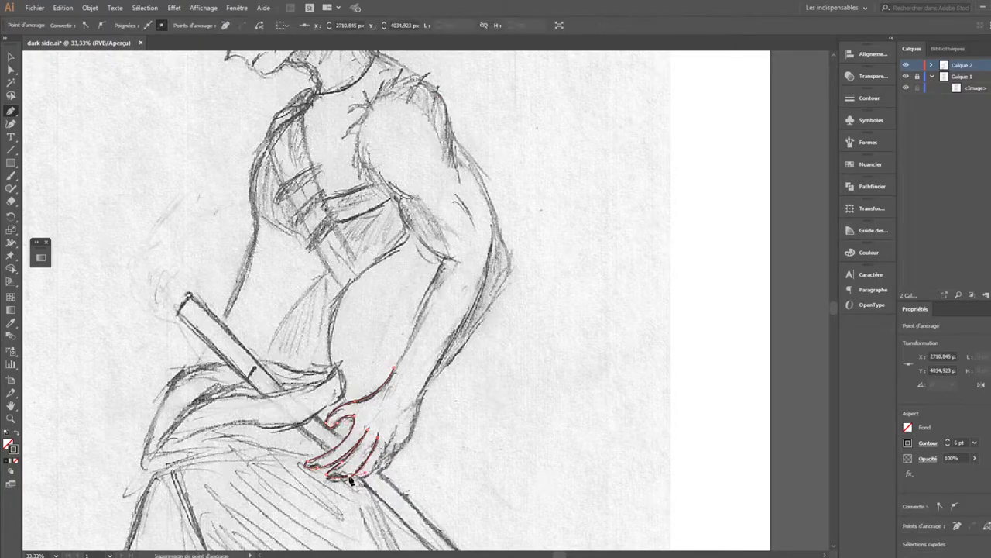
- Continue the outline along the forearm, shoulder and back of the arm, closing the path
{"action": "left_click", "coordinate": [382, 439], "text": "ctrl"}
{"action": "left_click_drag", "start_coordinate": [362, 473], "coordinate": [396, 436]}
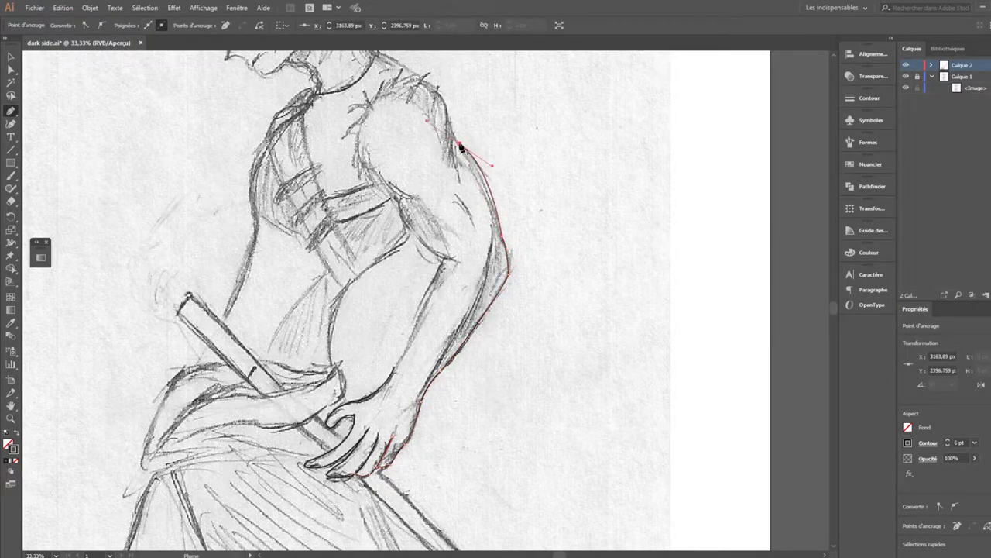
{"action": "left_click_drag", "start_coordinate": [371, 102], "coordinate": [338, 143]}
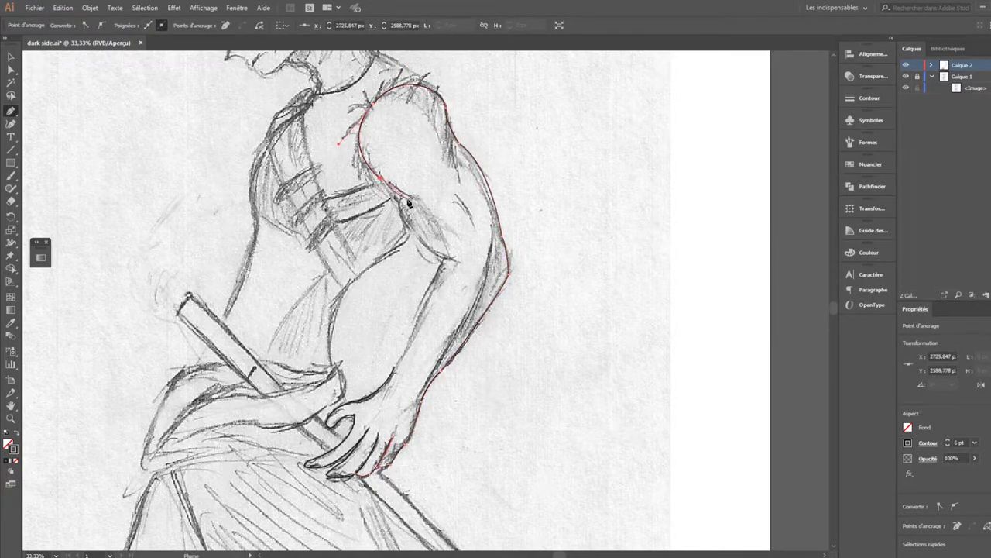
{"action": "left_click_drag", "start_coordinate": [449, 260], "coordinate": [517, 277]}
{"action": "key", "text": "Escape"}
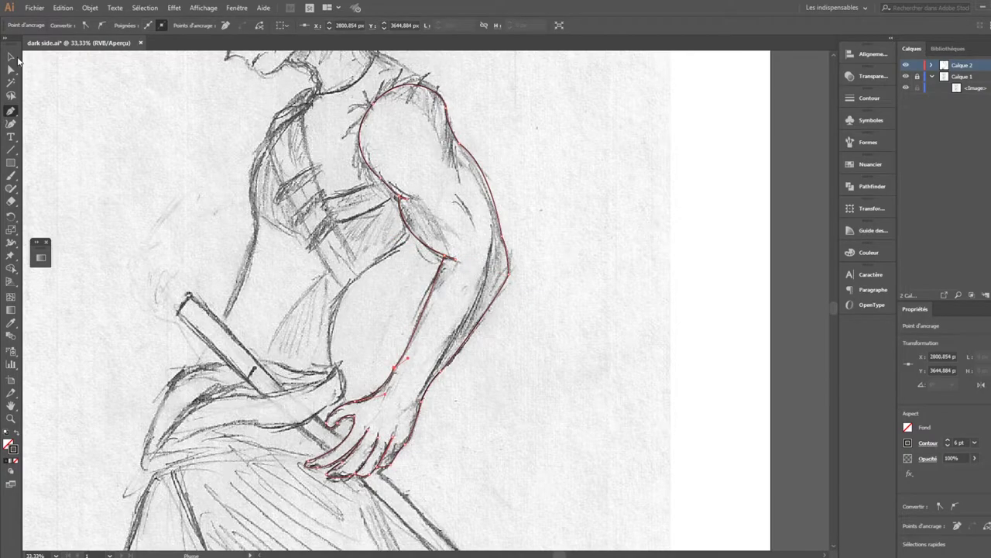
{"action": "left_click", "coordinate": [452, 343]}
{"action": "left_click_drag", "start_coordinate": [490, 179], "coordinate": [494, 203]}
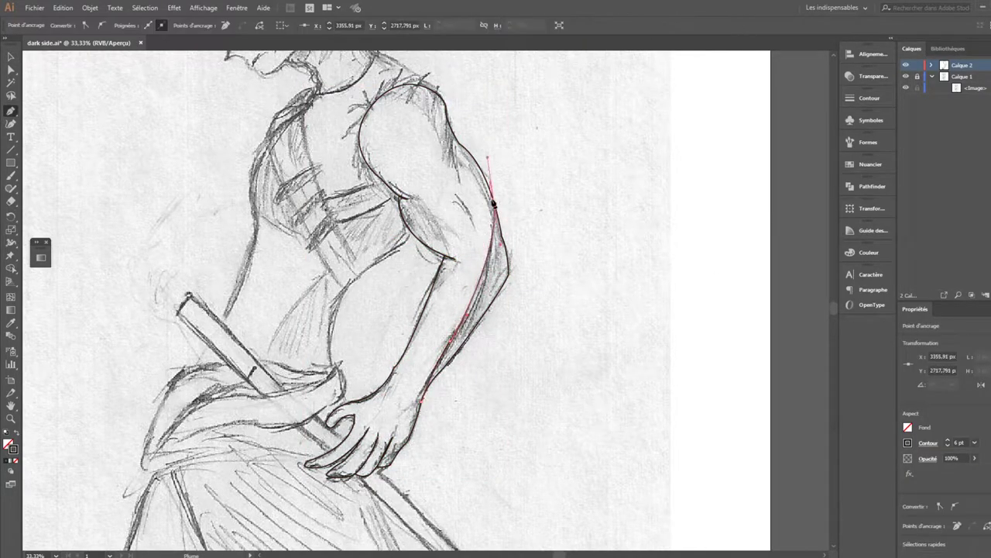
{"action": "left_click", "coordinate": [513, 290]}
{"action": "left_click", "coordinate": [422, 401]}
- Fill the arm white and Pathfinder-divide the back-of-arm shadow shape from it
{"action": "key", "text": "v"}
{"action": "left_click", "coordinate": [62, 25]}
{"action": "left_click", "coordinate": [11, 44]}
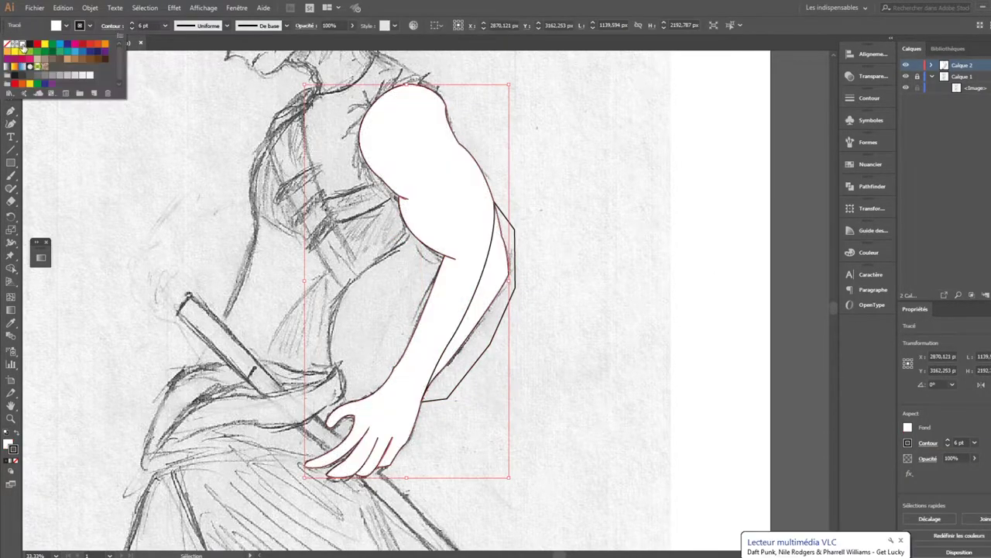
{"action": "left_click", "coordinate": [28, 44]}
{"action": "left_click", "coordinate": [872, 186]}
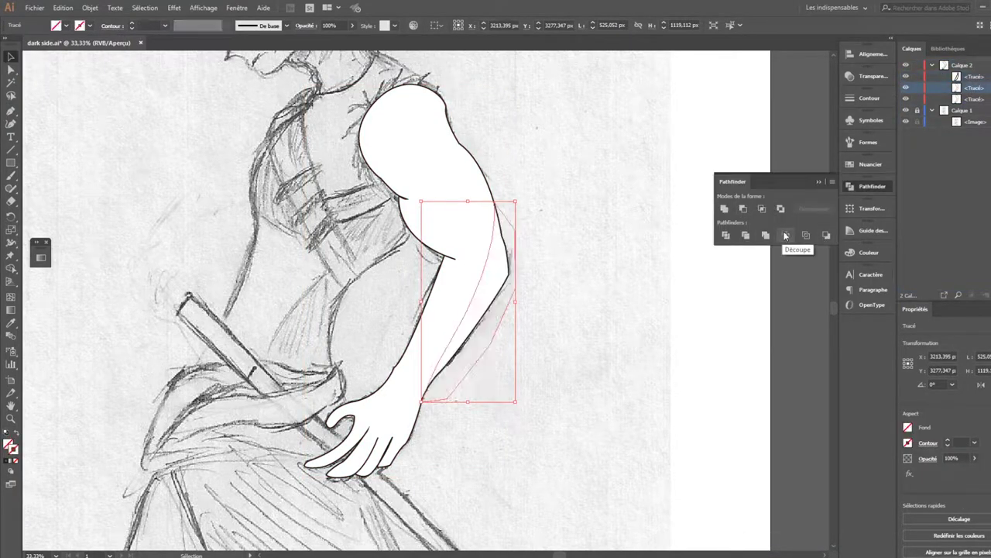
{"action": "left_click", "coordinate": [743, 209]}
{"action": "left_click_drag", "start_coordinate": [972, 88], "coordinate": [974, 75]}
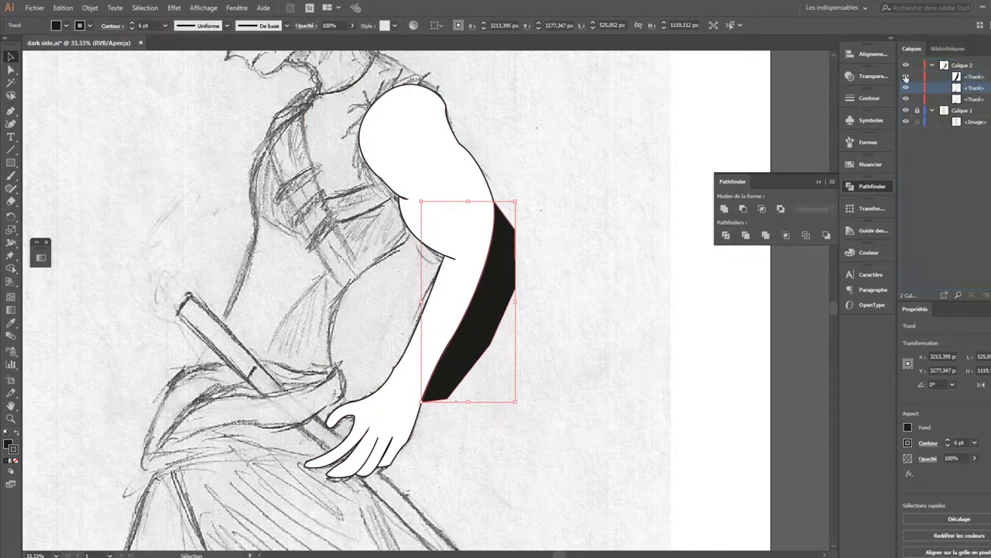
{"action": "left_click", "coordinate": [642, 299]}
{"action": "key", "text": "ctrl+a"}
{"action": "left_click", "coordinate": [805, 234]}
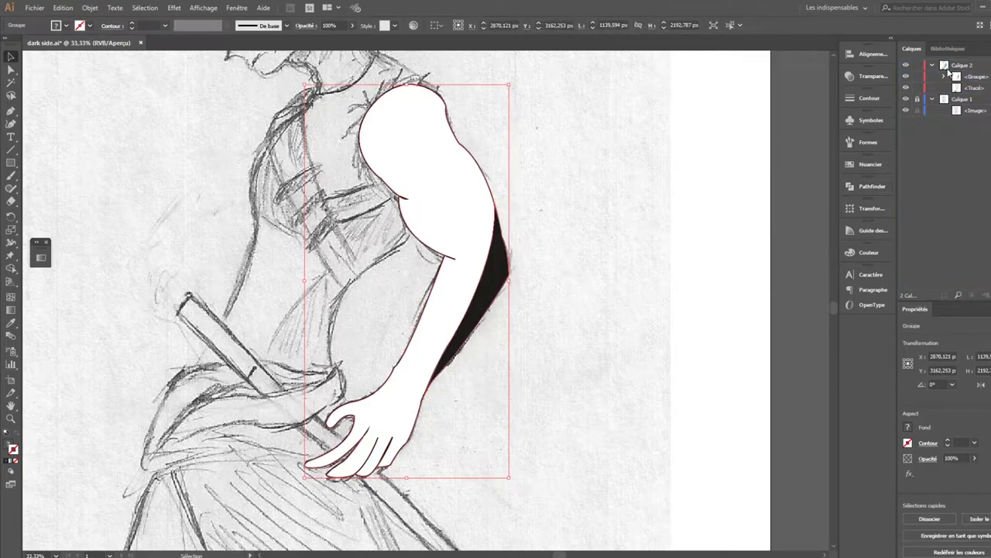
{"action": "left_click", "coordinate": [217, 77]}
- Draw an inner upper-arm shadow shape, divide it from the arm shapes and reorder layers
{"action": "key", "text": "ctrl+a"}
{"action": "key", "text": "shift+x"}
{"action": "key", "text": "p"}
{"action": "left_click", "coordinate": [403, 198]}
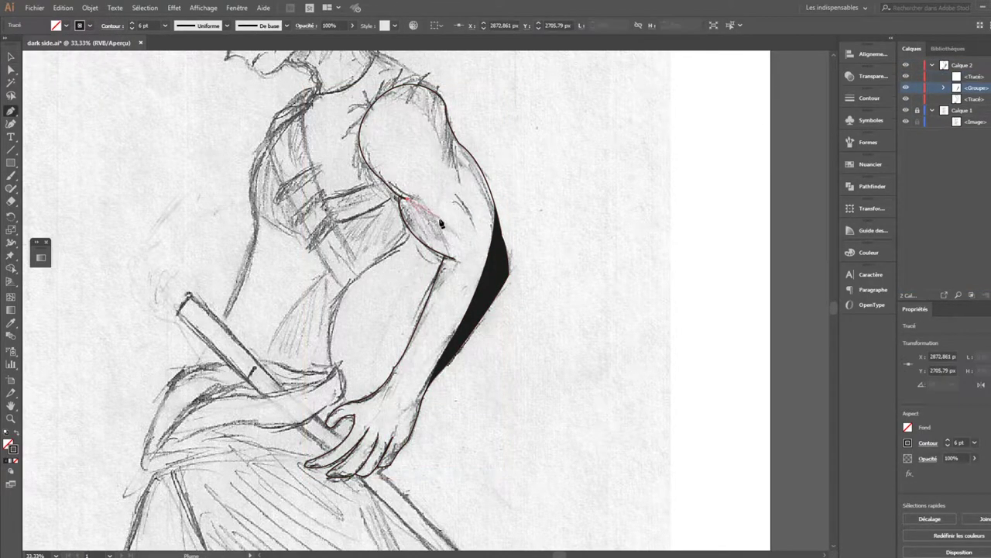
{"action": "left_click", "coordinate": [457, 260]}
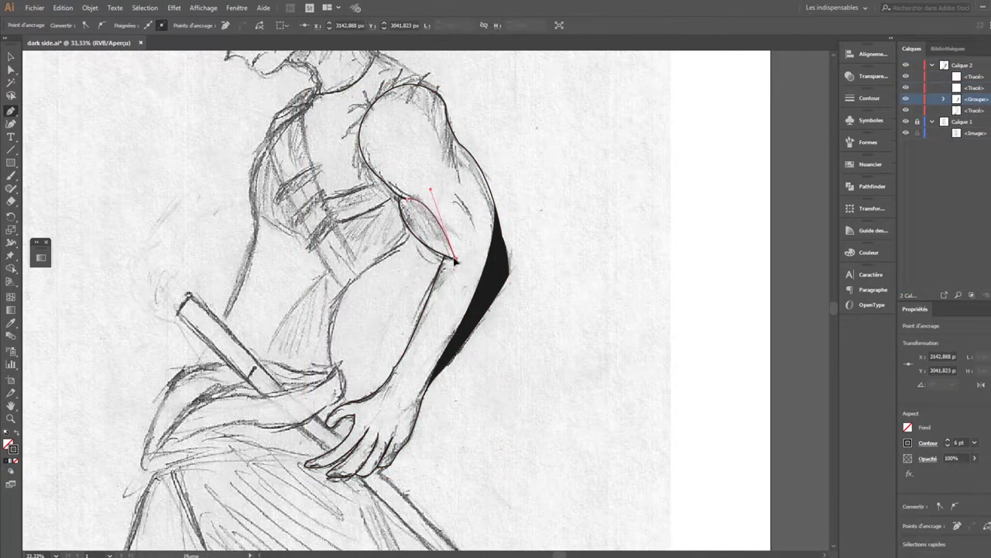
{"action": "left_click", "coordinate": [408, 201]}
{"action": "key", "text": "shift+x"}
{"action": "key", "text": "v"}
{"action": "key", "text": "ctrl+a"}
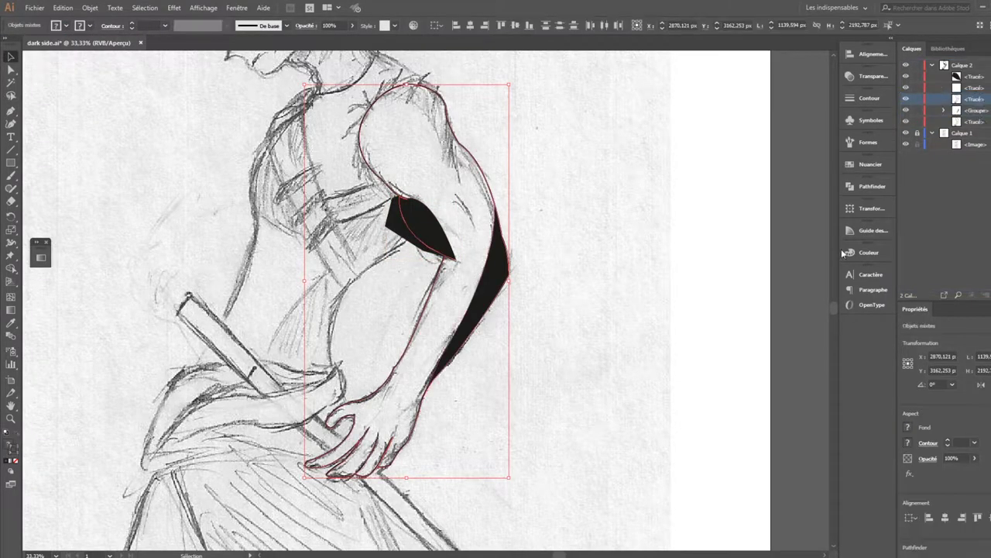
{"action": "left_click", "coordinate": [872, 185]}
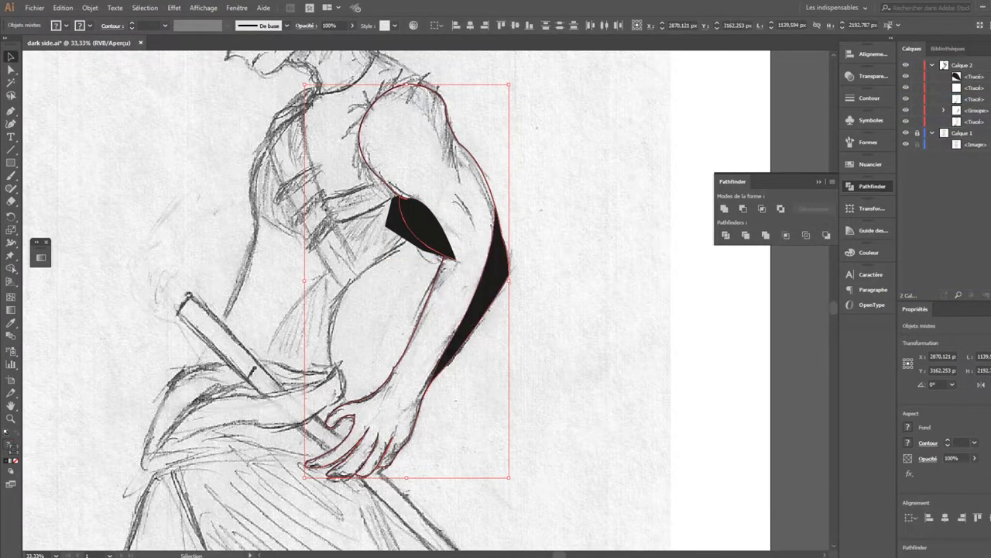
{"action": "left_click", "coordinate": [975, 76]}
{"action": "left_click_drag", "start_coordinate": [975, 75], "coordinate": [964, 88]}
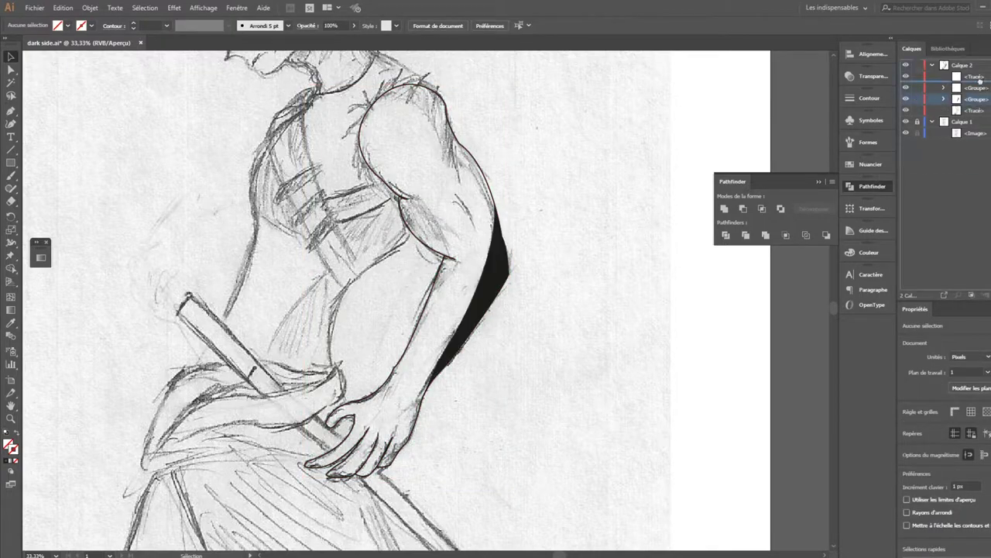
- Fill the inner-arm shadow shape black
{"action": "left_click", "coordinate": [68, 26]}
{"action": "left_click", "coordinate": [21, 44]}
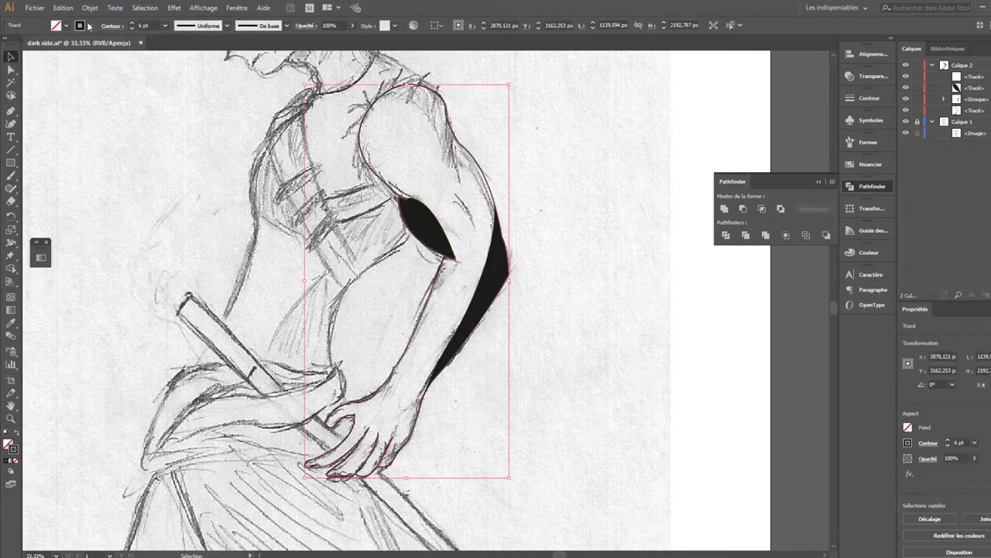
{"action": "left_click", "coordinate": [68, 26]}
{"action": "left_click", "coordinate": [449, 245]}
- Trace a closed Pen path around the shoulder
{"action": "left_click", "coordinate": [9, 113]}
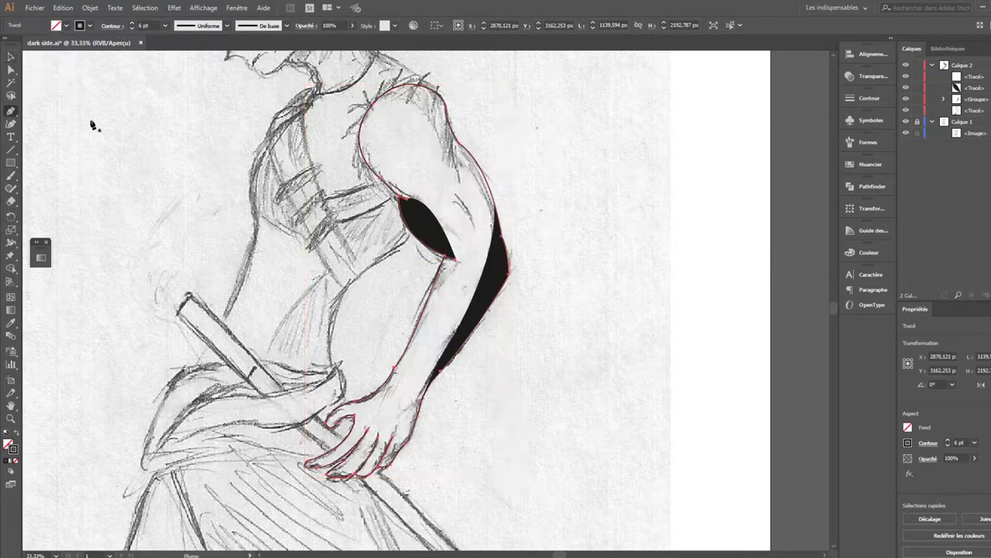
{"action": "left_click", "coordinate": [371, 102]}
{"action": "left_click", "coordinate": [443, 163]}
{"action": "left_click_drag", "start_coordinate": [496, 229], "coordinate": [556, 137]}
{"action": "left_click", "coordinate": [372, 102]}
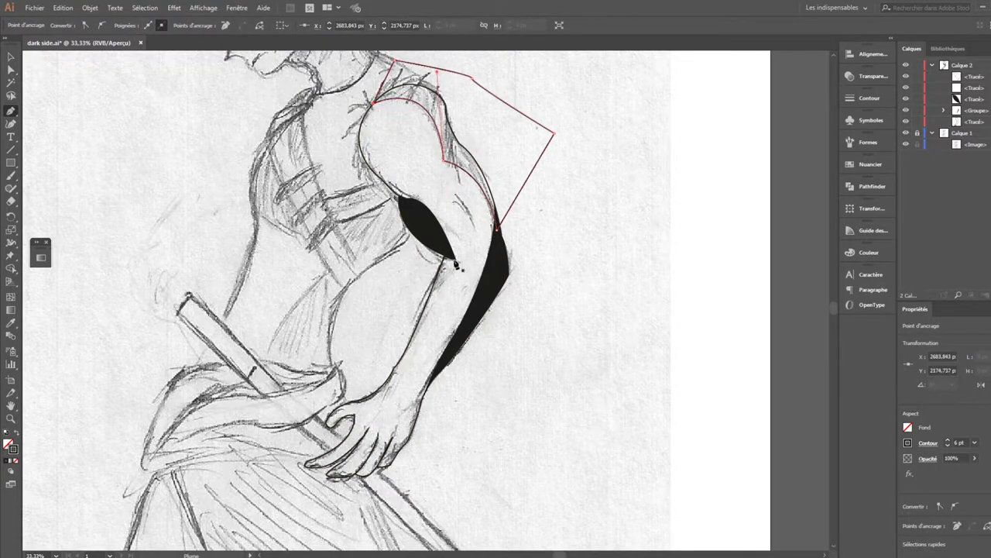
- Trace a closed path around the elbow and forearm, then begin outlining the hand
{"action": "left_click_drag", "start_coordinate": [438, 250], "coordinate": [457, 264]}
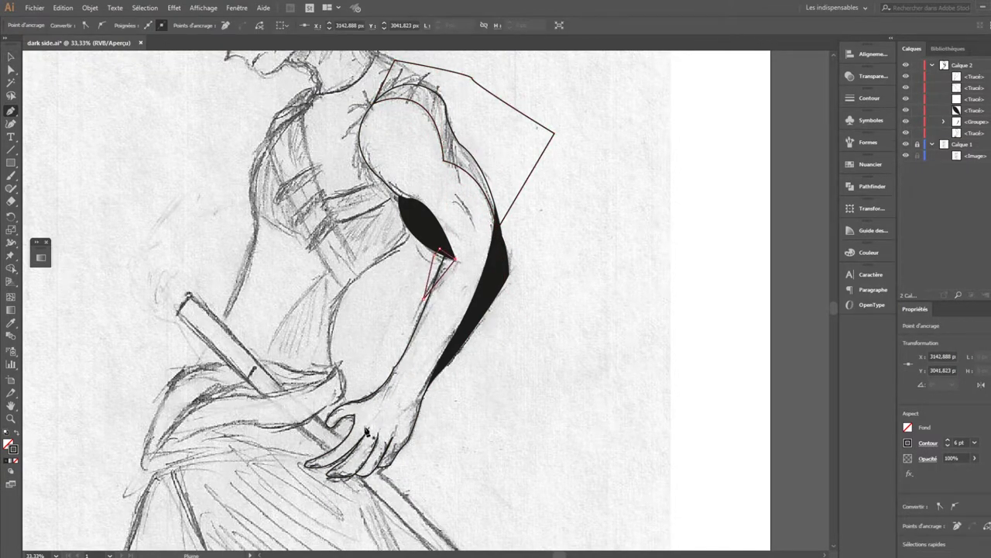
{"action": "left_click_drag", "start_coordinate": [353, 476], "coordinate": [424, 402]}
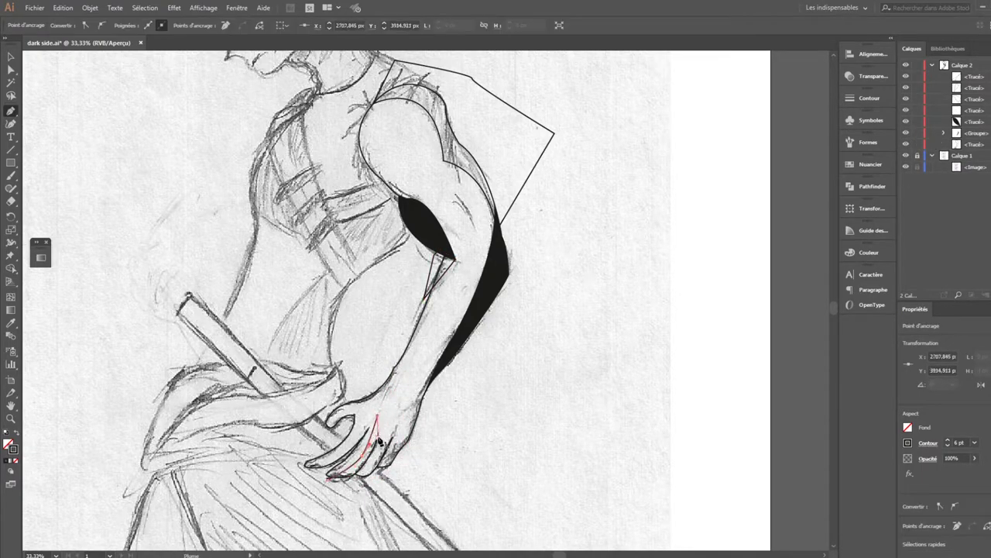
{"action": "left_click", "coordinate": [380, 434]}
{"action": "key", "text": "ctrl"}
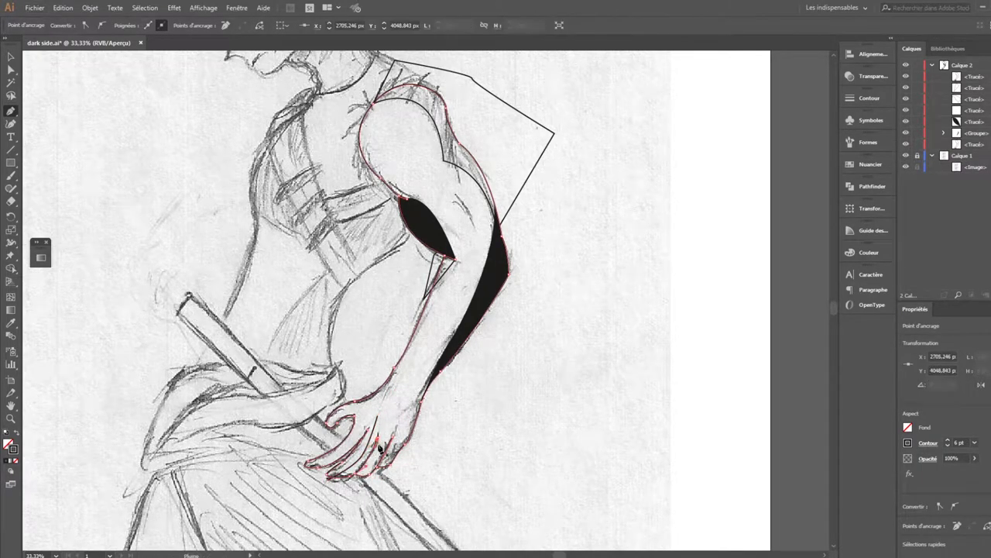
{"action": "key", "text": "ctrl+a"}
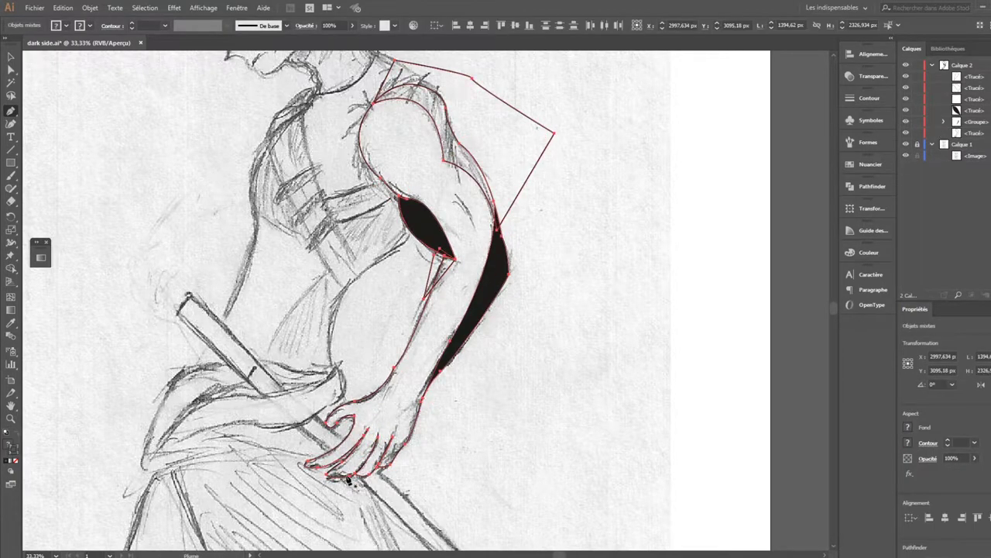
{"action": "mouse_move", "coordinate": [372, 426]}
{"action": "left_mouse_down"}
{"action": "mouse_move", "coordinate": [417, 377]}
{"action": "mouse_move", "coordinate": [341, 419]}
{"action": "left_mouse_up"}
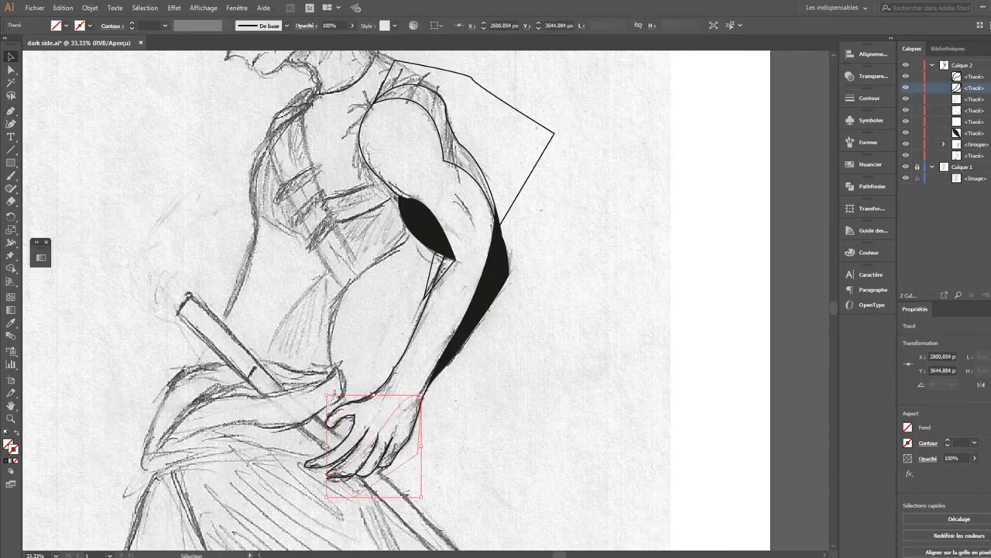
- Close the hand outline and divide the arm outline with the shoulder shape
{"action": "left_click", "coordinate": [91, 25]}
{"action": "left_click", "coordinate": [16, 34]}
{"action": "key", "text": "v"}
{"action": "scroll", "coordinate": [632, 157], "scroll_direction": "up", "scroll_amount": 1}
{"action": "left_click", "coordinate": [508, 290]}
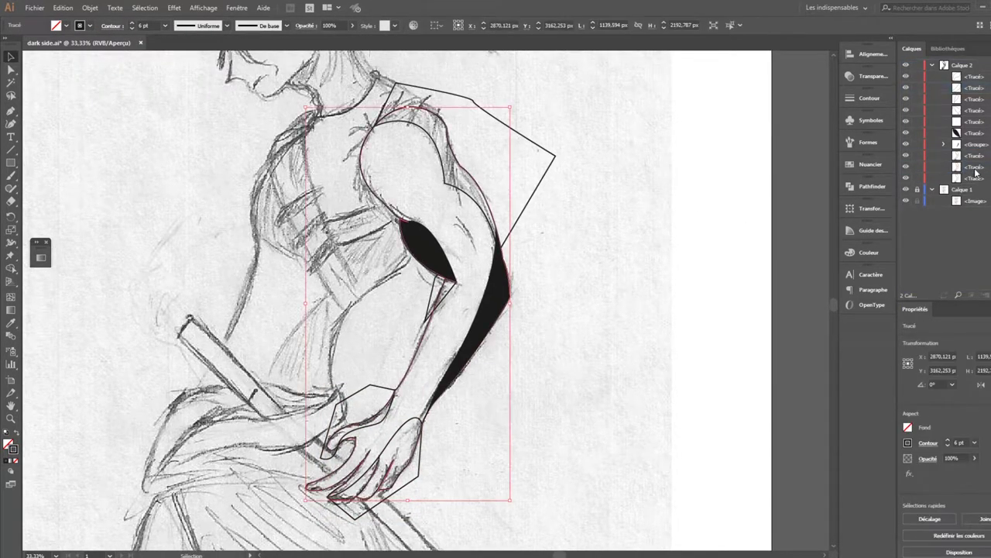
{"action": "left_click", "coordinate": [975, 133], "text": "shift"}
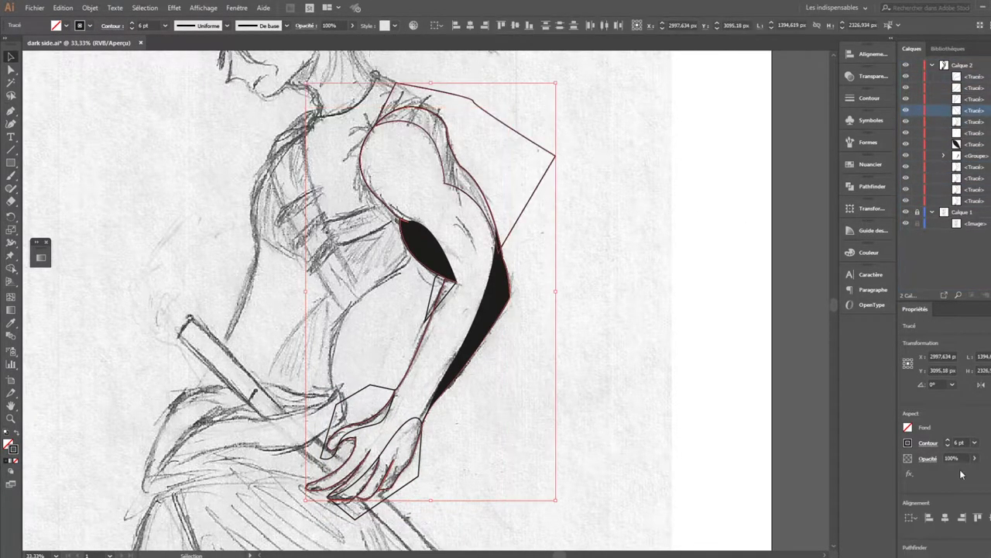
{"action": "left_click", "coordinate": [872, 185]}
{"action": "left_click", "coordinate": [724, 208]}
{"action": "key", "text": "ctrl+z"}
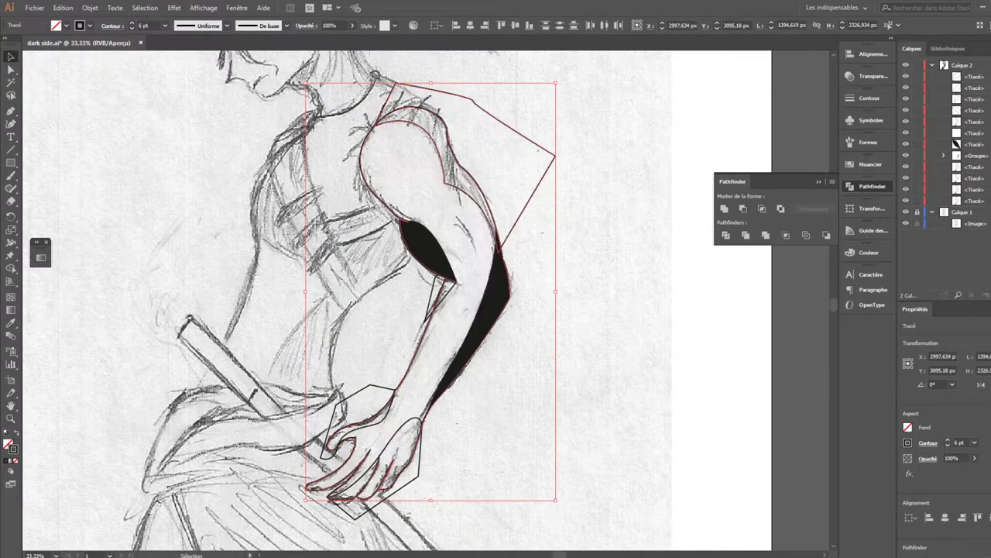
{"action": "left_click", "coordinate": [827, 235]}
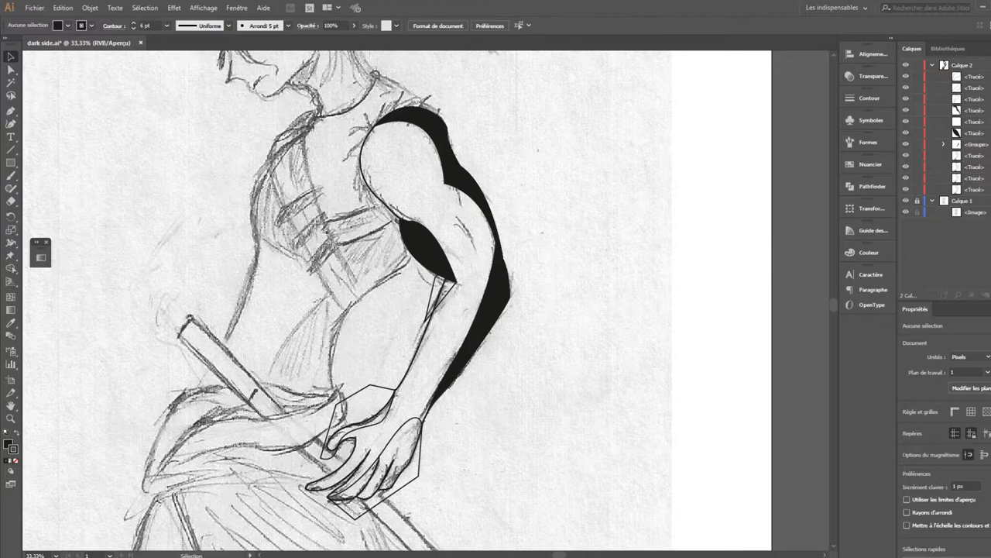
- Remove the elbow triangle's fill and fill the hand shape black
{"action": "left_click", "coordinate": [443, 288]}
{"action": "left_click", "coordinate": [872, 186]}
{"action": "left_click", "coordinate": [66, 26]}
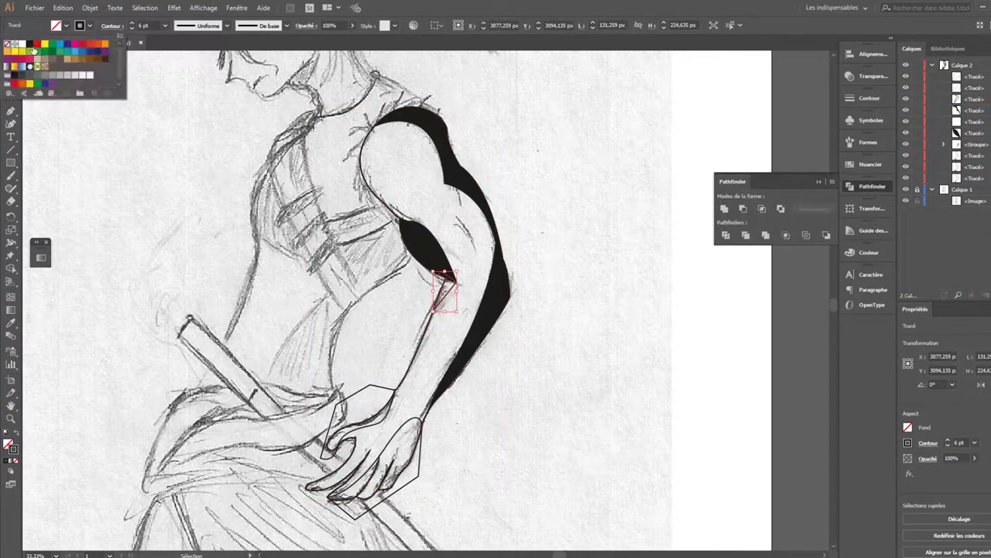
{"action": "left_click", "coordinate": [33, 51]}
{"action": "left_click", "coordinate": [975, 111]}
- Divide the hand from the arm, unite the hand pieces and fill the arm white
{"action": "left_click", "coordinate": [974, 88]}
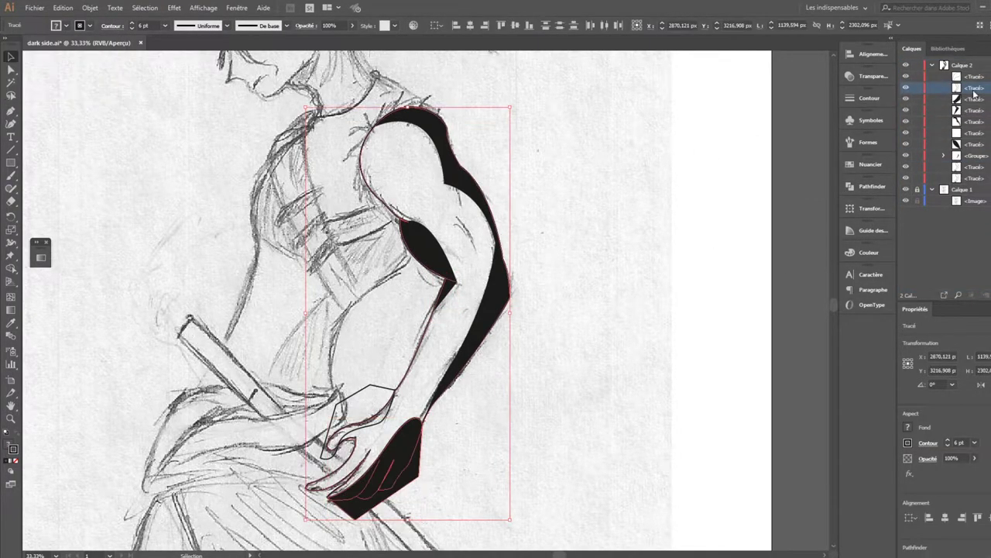
{"action": "left_click", "coordinate": [872, 185]}
{"action": "left_click", "coordinate": [724, 226]}
{"action": "left_click", "coordinate": [56, 25]}
{"action": "left_click", "coordinate": [8, 41]}
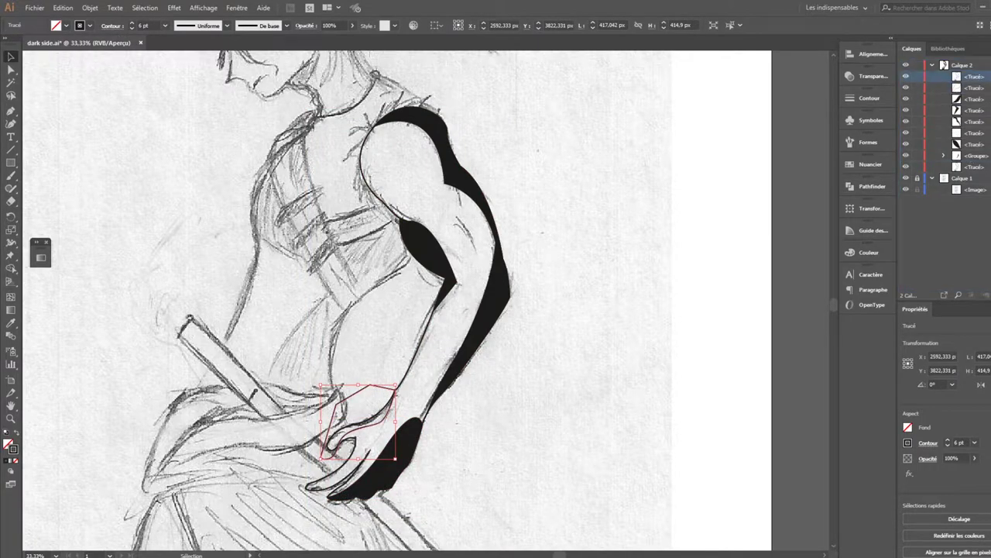
{"action": "left_click", "coordinate": [872, 186]}
{"action": "left_click", "coordinate": [724, 227]}
{"action": "left_click", "coordinate": [465, 232]}
{"action": "key", "text": "d"}
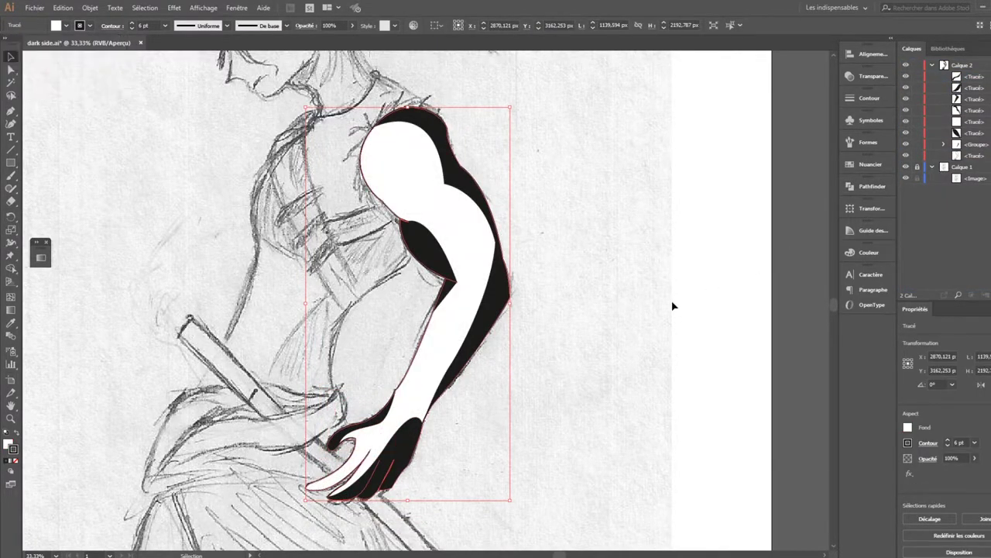
{"action": "left_click", "coordinate": [757, 271]}
{"action": "scroll", "coordinate": [710, 232], "scroll_direction": "up", "scroll_amount": 2}
- Draw two closed white highlight shapes along the forearm with the Pen tool
{"action": "key", "text": "p"}
{"action": "left_click", "coordinate": [449, 428]}
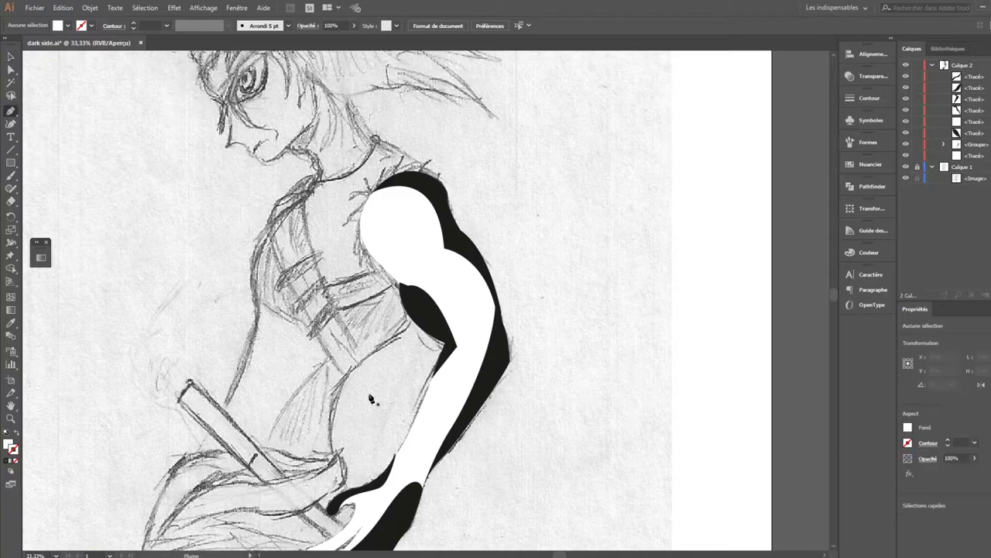
{"action": "left_click_drag", "start_coordinate": [395, 459], "coordinate": [383, 488]}
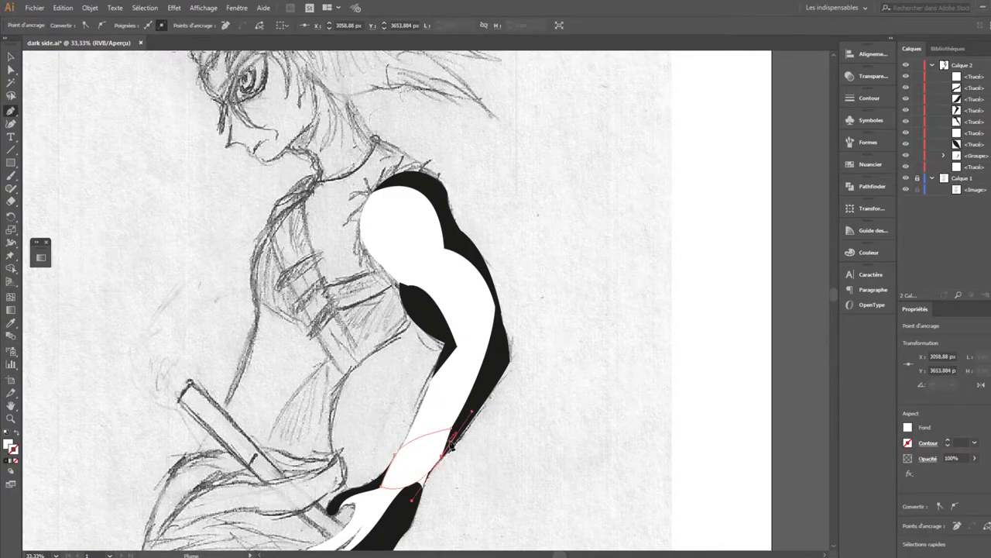
{"action": "left_click", "coordinate": [449, 428]}
{"action": "scroll", "coordinate": [348, 310], "scroll_direction": "down", "scroll_amount": 3}
{"action": "left_click", "coordinate": [11, 57]}
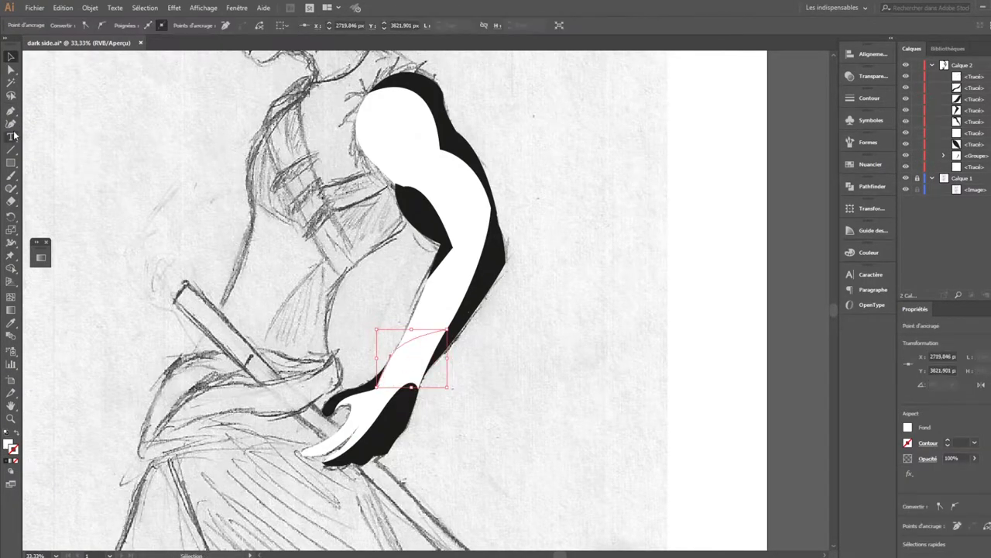
{"action": "key", "text": "p"}
{"action": "left_click", "coordinate": [471, 295]}
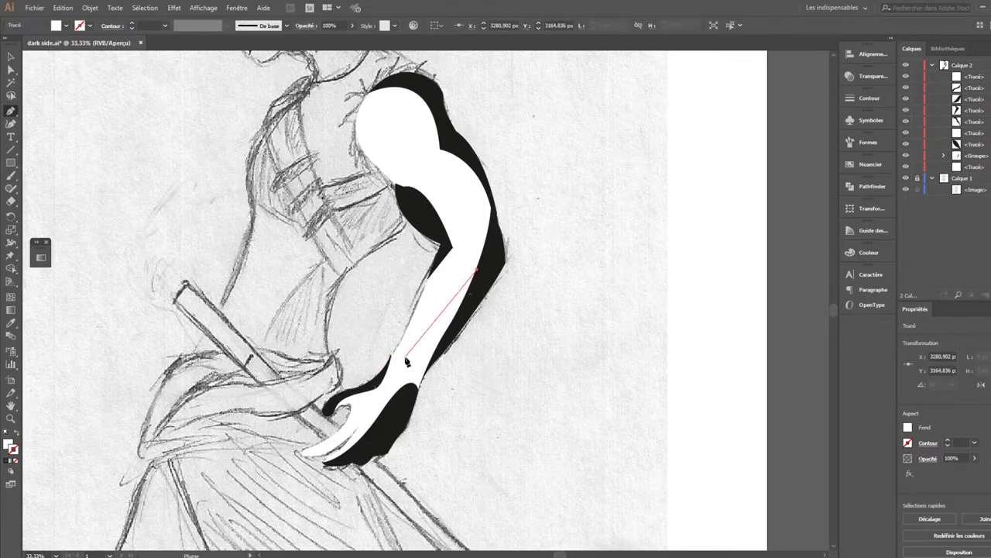
{"action": "left_click_drag", "start_coordinate": [412, 362], "coordinate": [376, 385]}
{"action": "left_click", "coordinate": [471, 295]}
{"action": "key", "text": "ctrl+shift+a"}
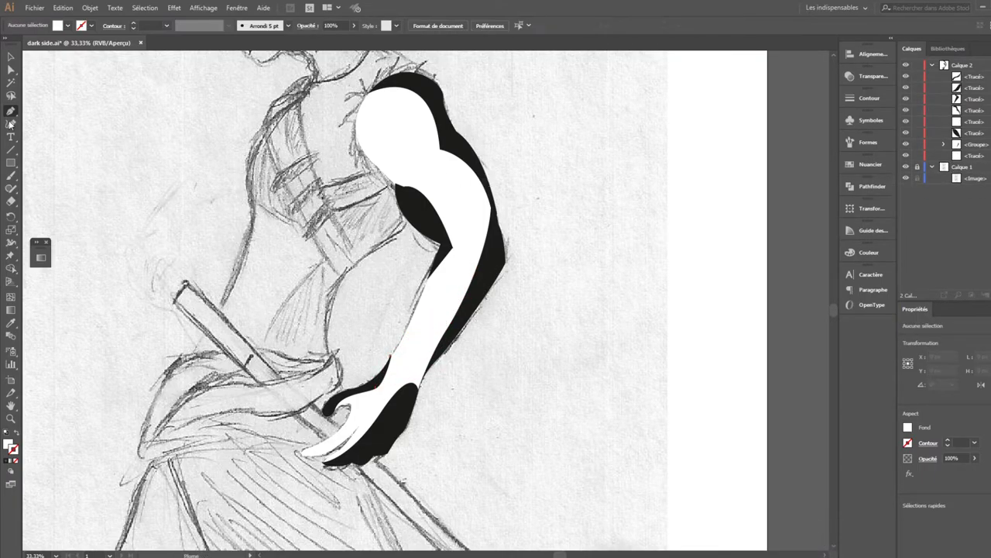
- Paint thin Paintbrush strokes across the forearm as a wrist shadow
{"action": "key", "text": "b"}
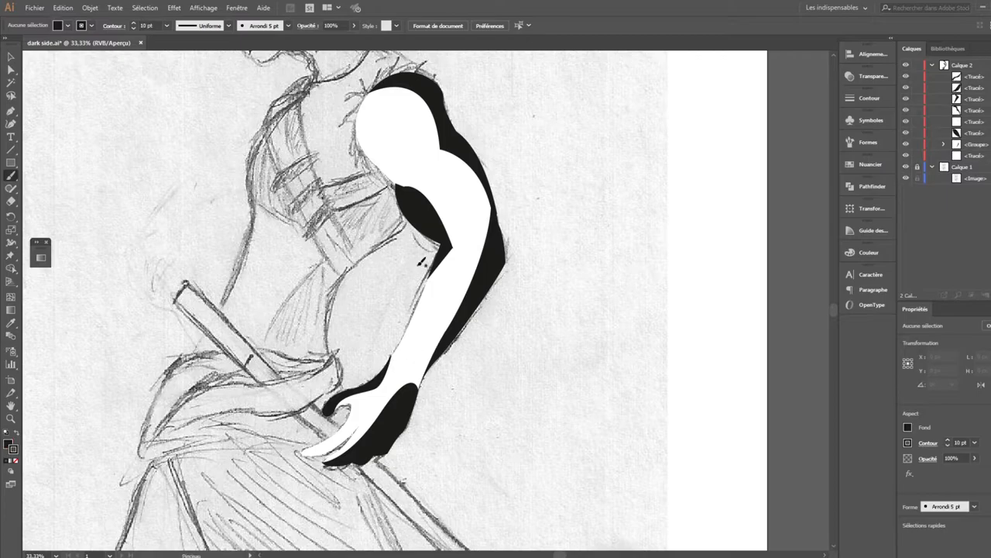
{"action": "left_click", "coordinate": [453, 188]}
{"action": "mouse_move", "coordinate": [388, 380]}
{"action": "left_mouse_down"}
{"action": "mouse_move", "coordinate": [443, 347]}
{"action": "mouse_move", "coordinate": [381, 379]}
{"action": "mouse_move", "coordinate": [431, 359]}
{"action": "left_mouse_up"}
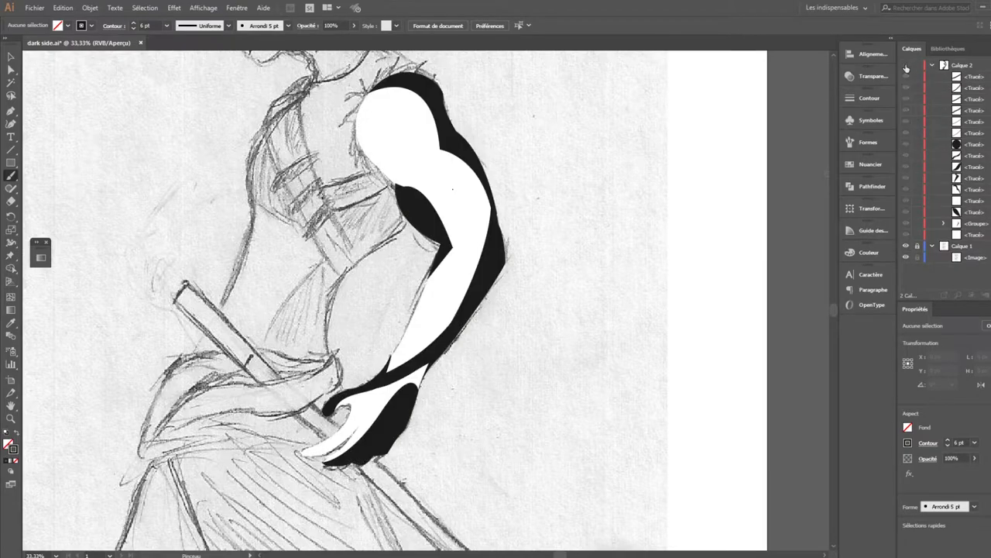
- Hide layer Calque 2, zoom out to the whole sketch and add layer Calque 3
{"action": "left_click", "coordinate": [907, 65]}
{"action": "key", "text": "z"}
{"action": "left_click", "coordinate": [505, 279], "text": "alt"}
{"action": "key", "text": "ctrl+l"}
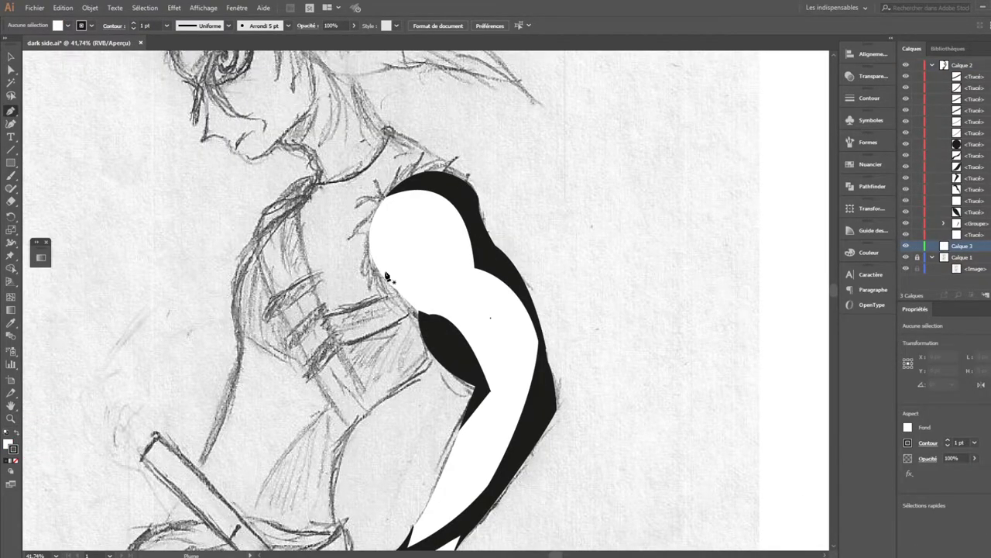
- Trace a closed spiky outline along the shoulder top and fill it black
{"action": "left_click", "coordinate": [460, 182]}
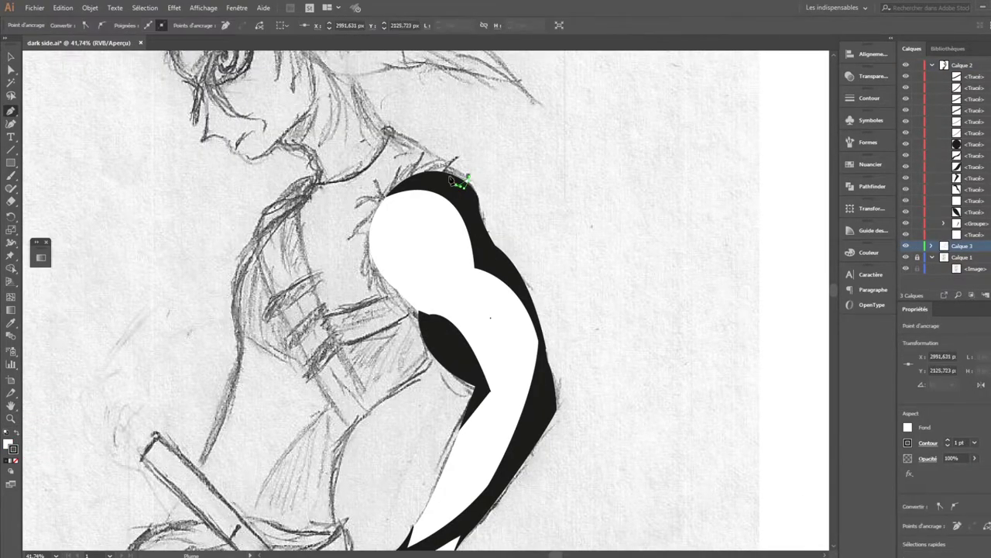
{"action": "left_click", "coordinate": [429, 177]}
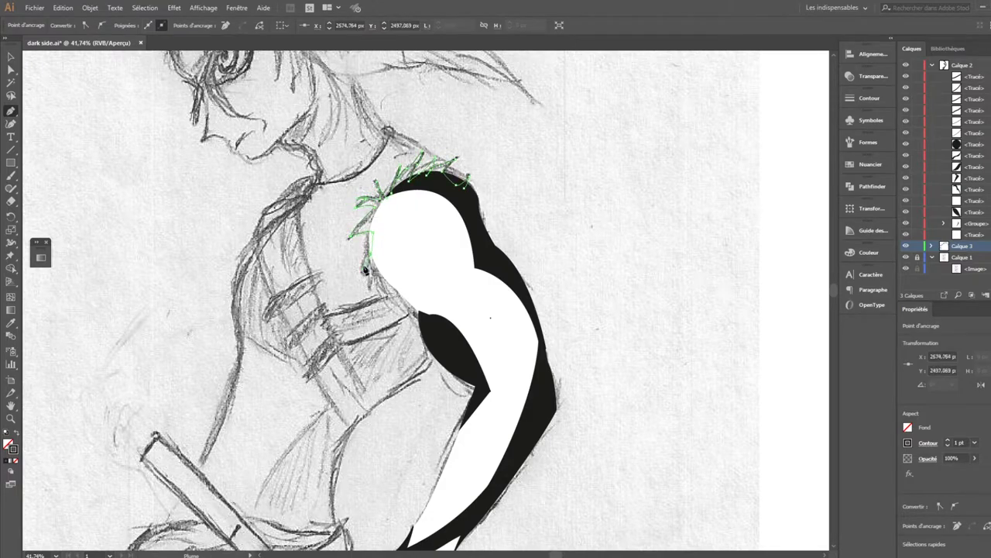
{"action": "left_click", "coordinate": [468, 192]}
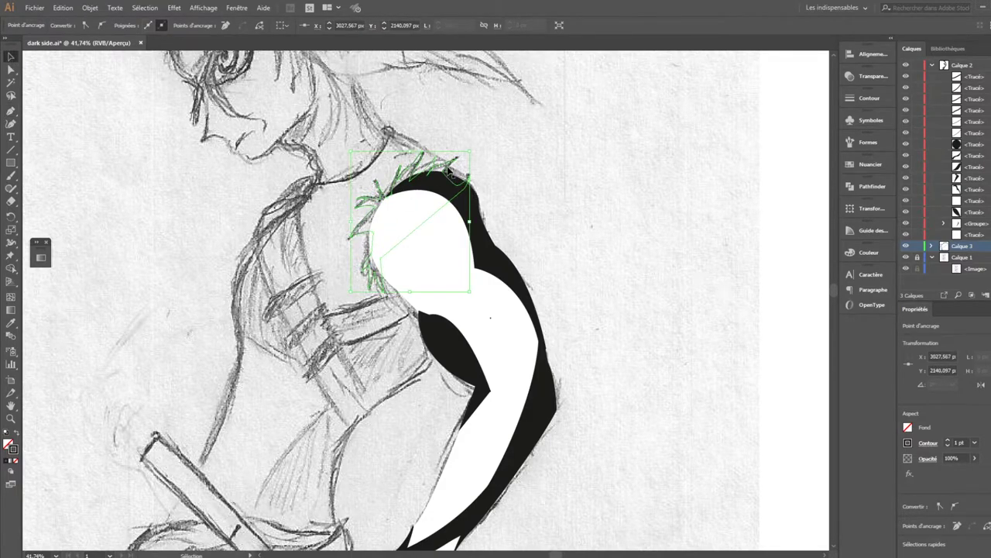
{"action": "left_click", "coordinate": [65, 25]}
{"action": "left_click", "coordinate": [17, 45]}
{"action": "key", "text": "v"}
{"action": "left_click", "coordinate": [673, 201]}
- Add layer Calque 4 and start tracing the torso outline from the neckline
{"action": "left_click", "coordinate": [972, 295]}
{"action": "key", "text": "p"}
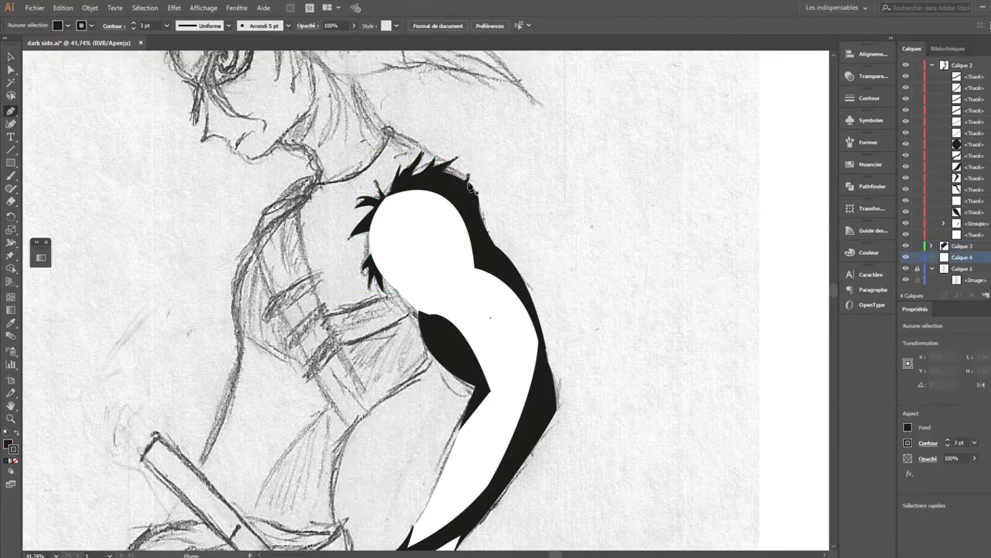
{"action": "left_click", "coordinate": [468, 180]}
{"action": "left_click", "coordinate": [389, 132]}
{"action": "left_click", "coordinate": [316, 184]}
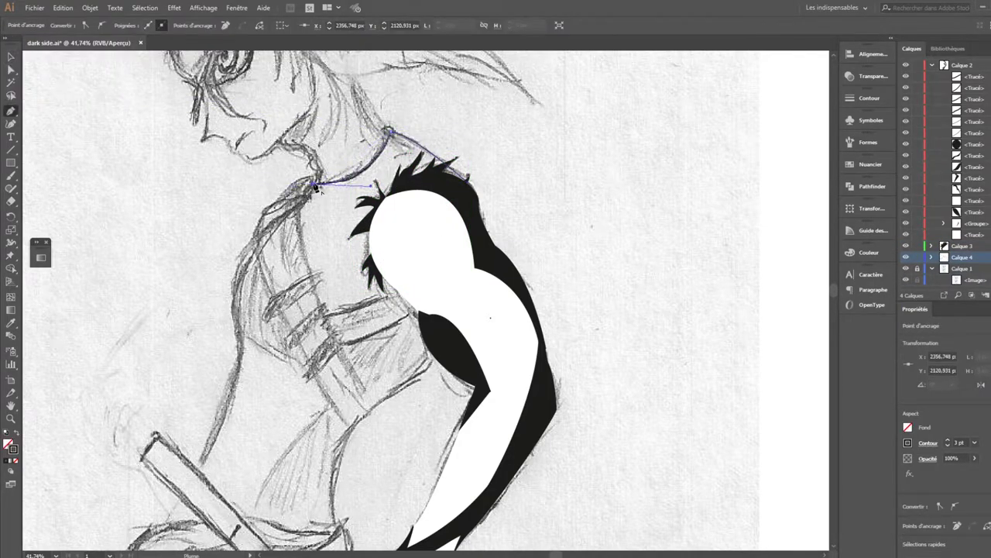
- Close the shoulder outline and begin tracing the sash's top edge
{"action": "left_click", "coordinate": [467, 182]}
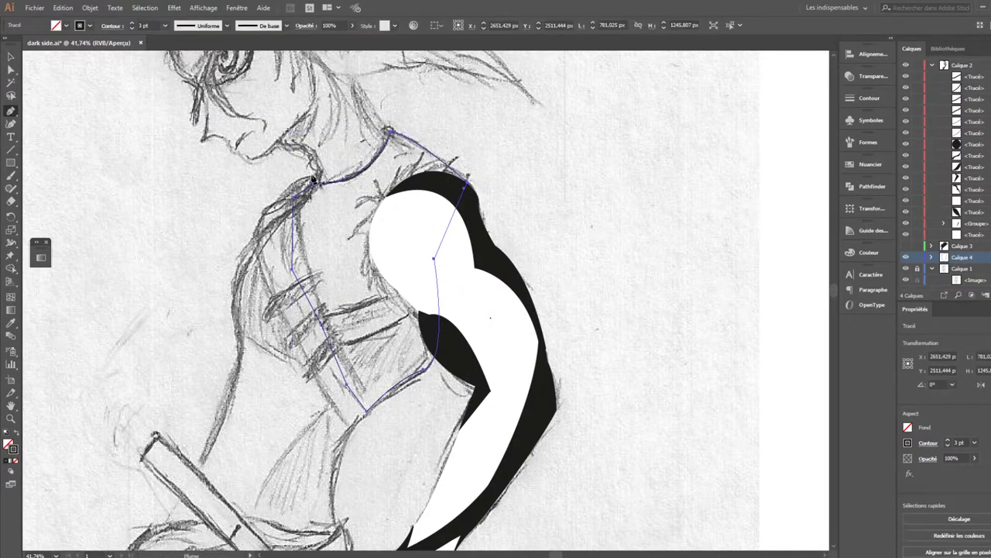
{"action": "left_click", "coordinate": [316, 178]}
{"action": "left_click", "coordinate": [263, 210]}
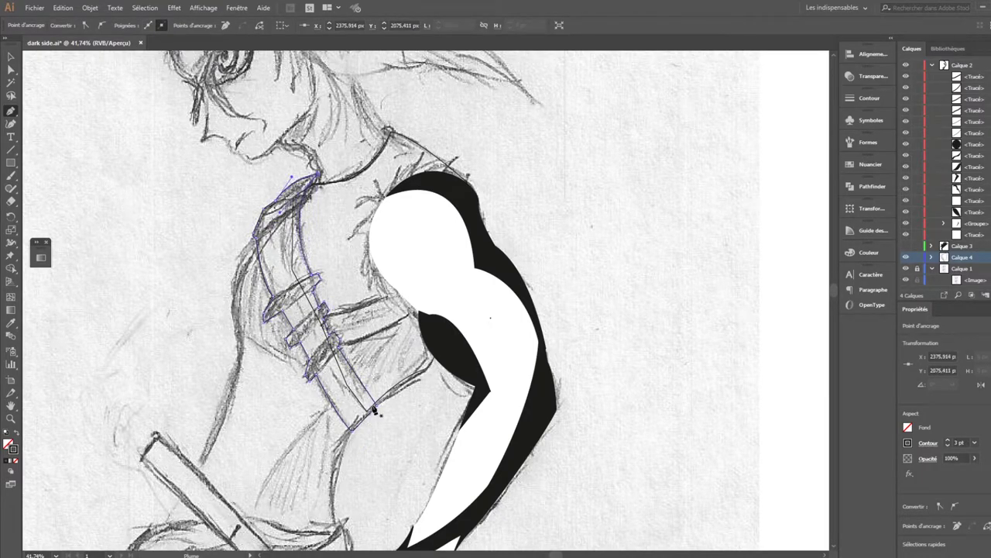
{"action": "left_click", "coordinate": [310, 200]}
- Trace the strap shapes across the sash and fill all four straps black
{"action": "left_click", "coordinate": [319, 274]}
{"action": "left_click", "coordinate": [269, 299]}
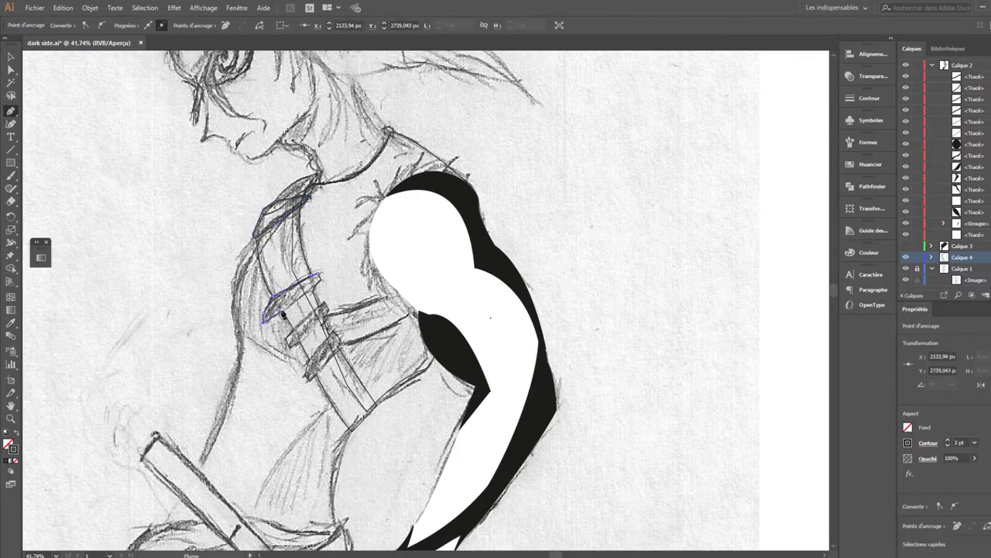
{"action": "left_click", "coordinate": [327, 309]}
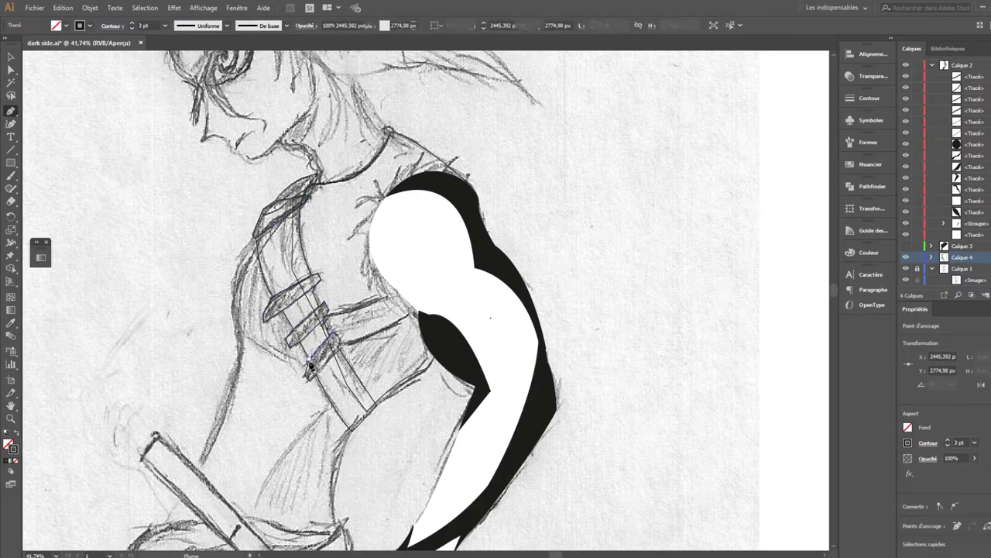
{"action": "left_click", "coordinate": [308, 377]}
{"action": "left_click", "coordinate": [283, 211]}
{"action": "left_click", "coordinate": [293, 296]}
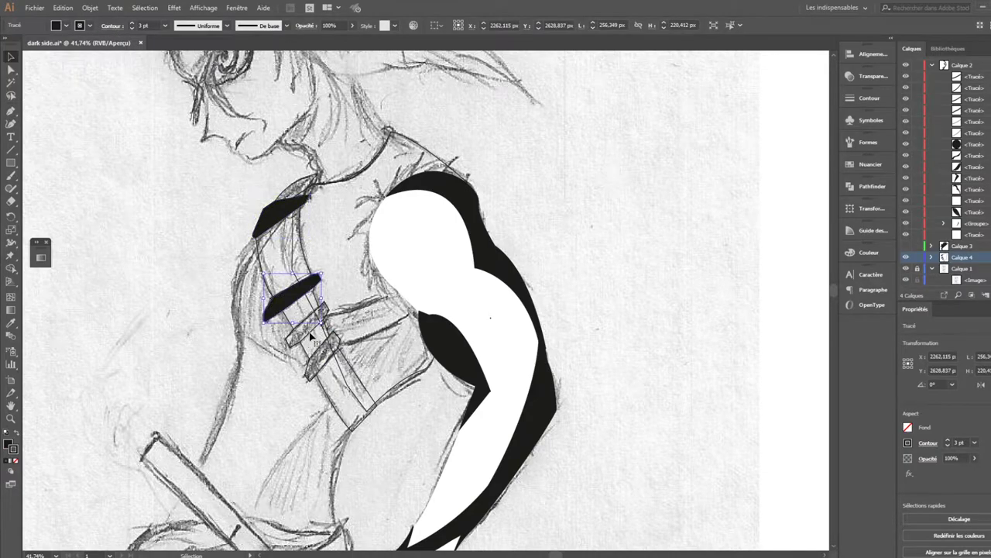
{"action": "left_click", "coordinate": [308, 325]}
{"action": "left_click", "coordinate": [323, 356]}
- Outline the sash band down the chest and fill it white
{"action": "key", "text": "p"}
{"action": "left_click", "coordinate": [319, 172]}
{"action": "left_click", "coordinate": [263, 192]}
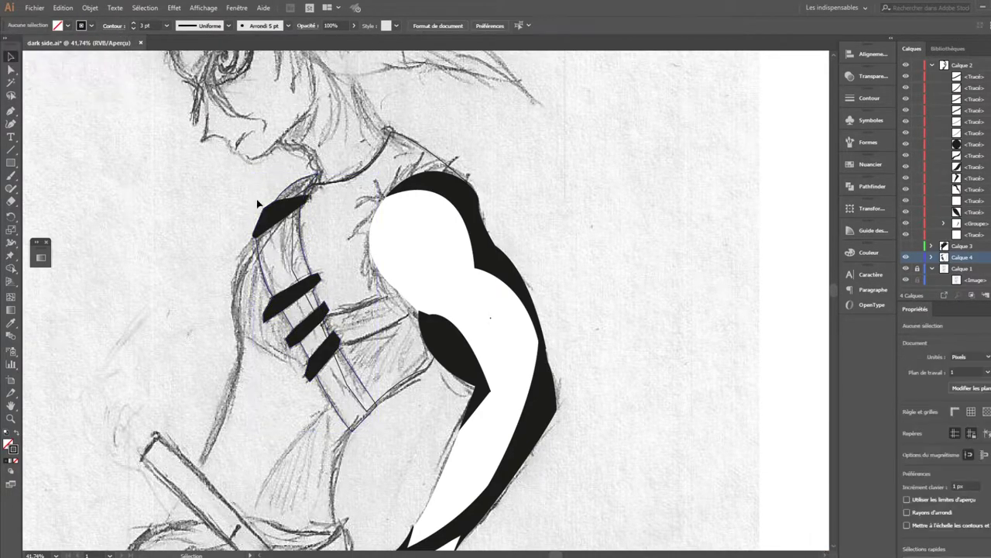
{"action": "left_click", "coordinate": [297, 288]}
{"action": "left_click", "coordinate": [329, 266]}
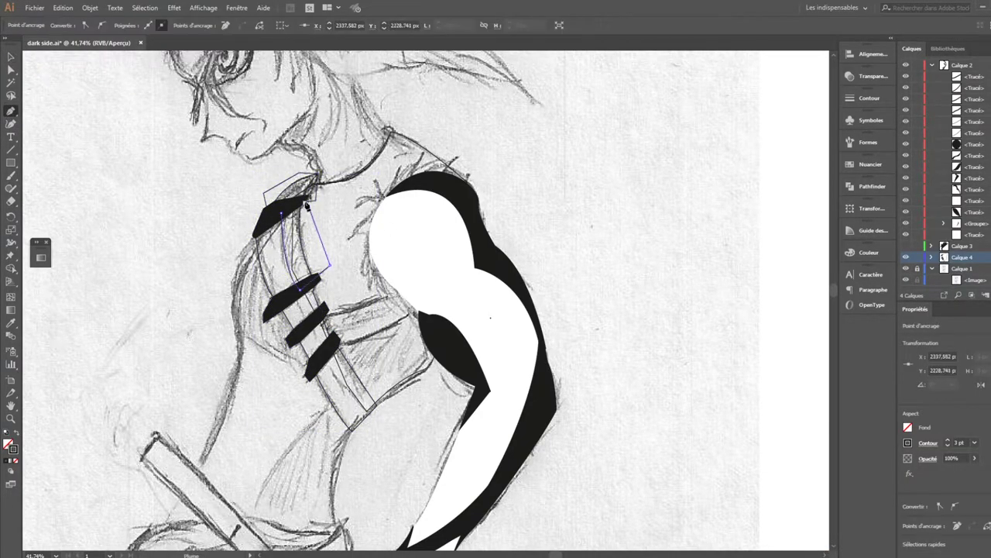
{"action": "left_click", "coordinate": [331, 346]}
{"action": "left_click", "coordinate": [372, 411]}
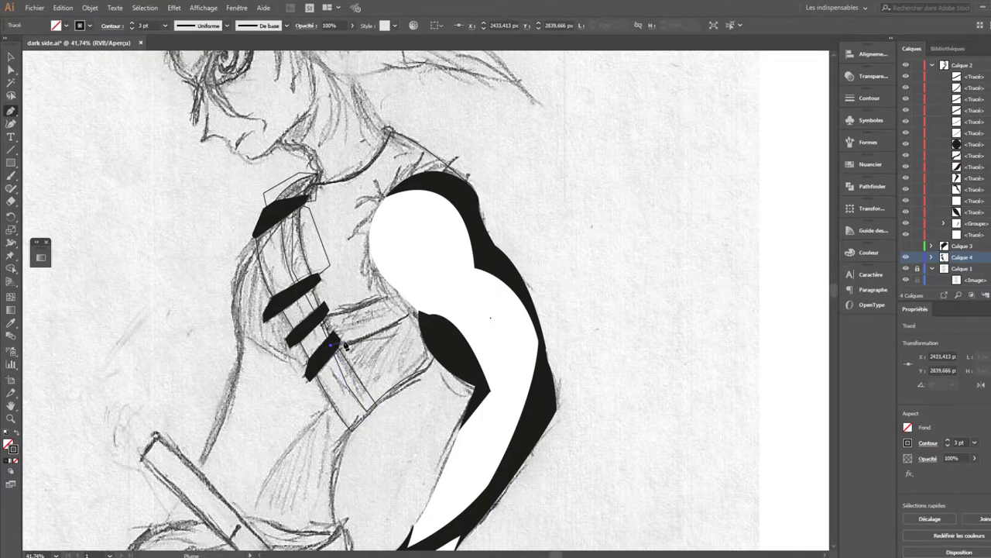
{"action": "key", "text": "v"}
{"action": "left_click", "coordinate": [318, 325]}
- Select the sash pieces in Calque 4 and fill the top sash piece black
{"action": "left_click", "coordinate": [87, 132]}
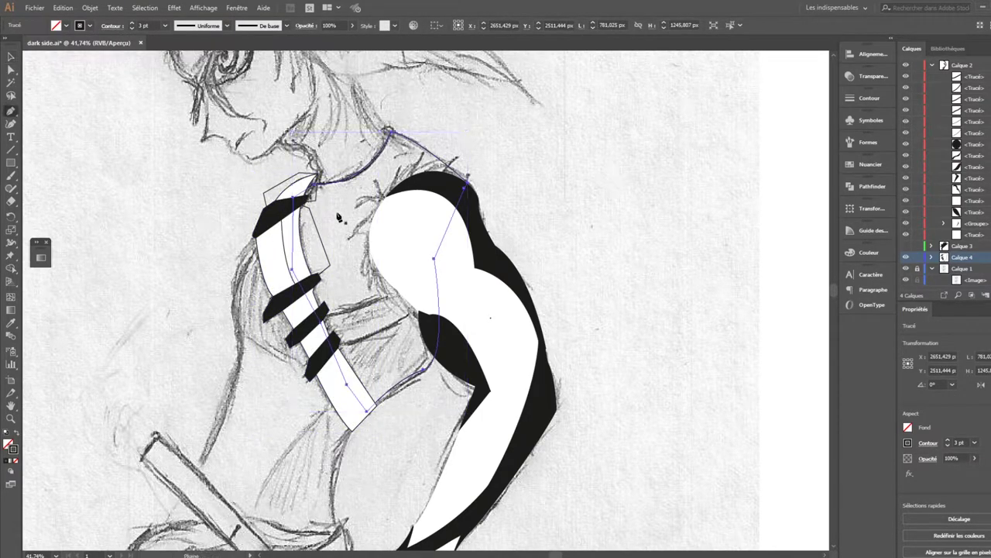
{"action": "left_click", "coordinate": [288, 194]}
{"action": "left_click", "coordinate": [341, 387]}
{"action": "left_click", "coordinate": [288, 203]}
{"action": "left_click", "coordinate": [968, 223]}
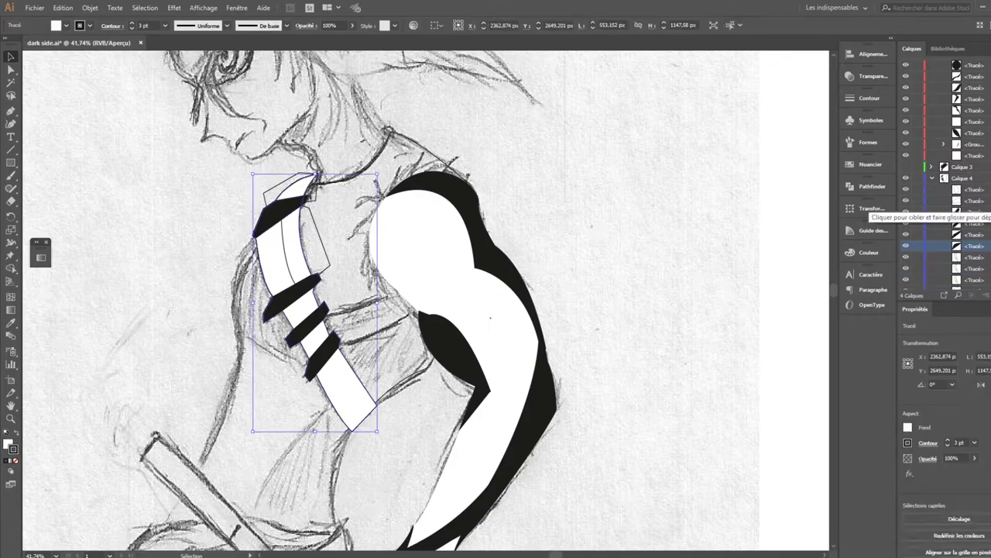
{"action": "left_click", "coordinate": [872, 186]}
{"action": "left_click", "coordinate": [968, 235]}
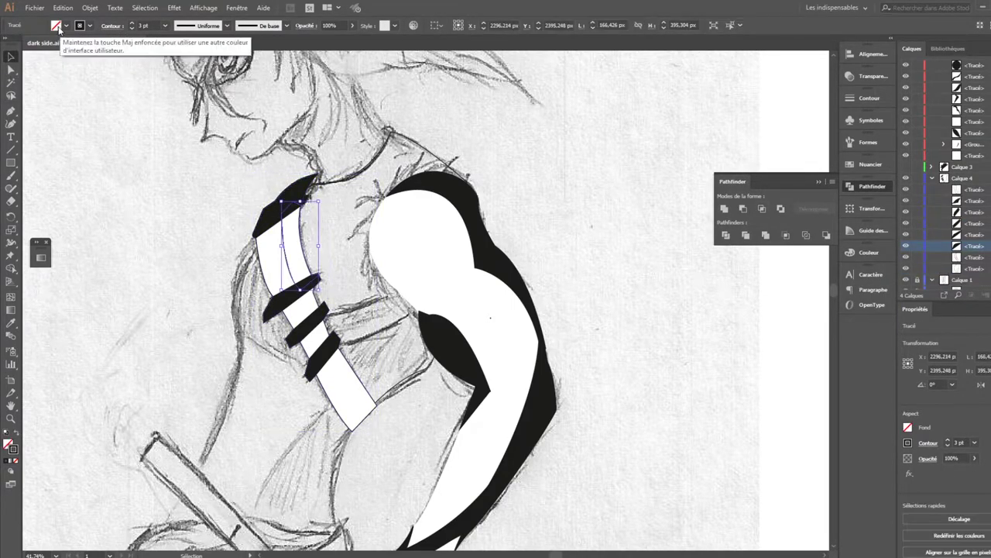
{"action": "key", "text": "shift+x"}
{"action": "left_click", "coordinate": [639, 153]}
- Reshape the black strap on the sash and merge a new strap beneath it
{"action": "key", "text": "p"}
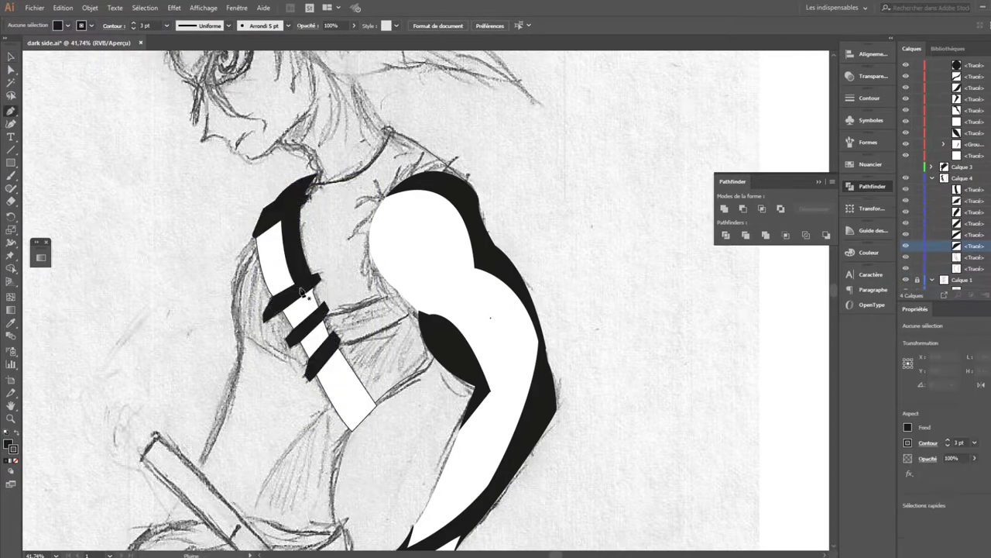
{"action": "left_click", "coordinate": [317, 282], "text": "ctrl"}
{"action": "left_click_drag", "start_coordinate": [318, 324], "coordinate": [306, 290]}
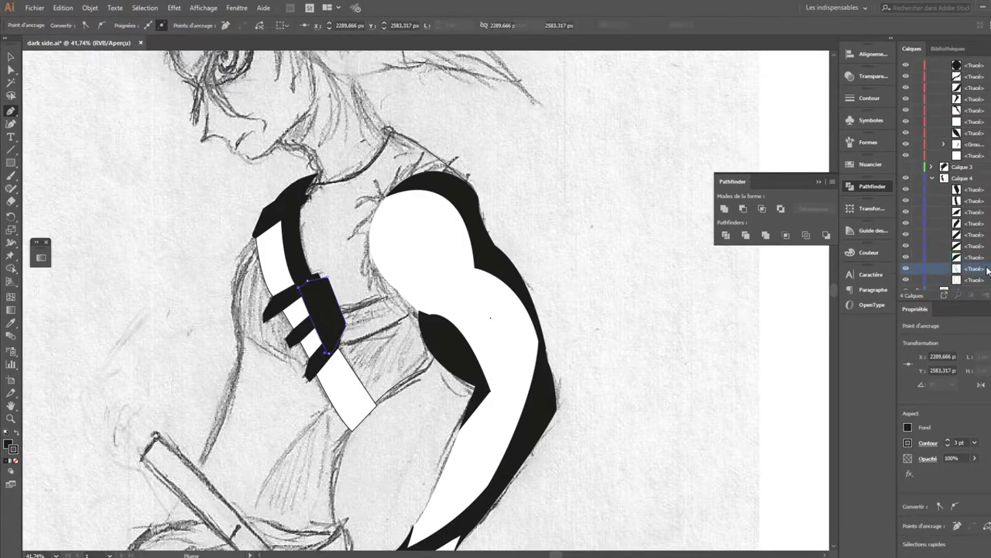
{"action": "key", "text": "v"}
{"action": "key", "text": "ctrl+shift+a"}
{"action": "left_click", "coordinate": [11, 111]}
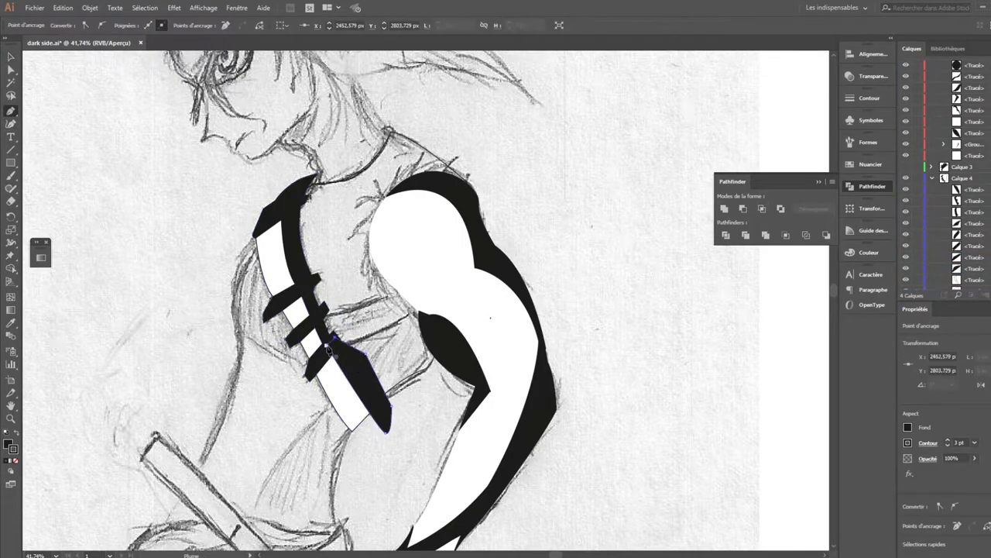
{"action": "left_click", "coordinate": [763, 212]}
{"action": "key", "text": "ctrl+shift+a"}
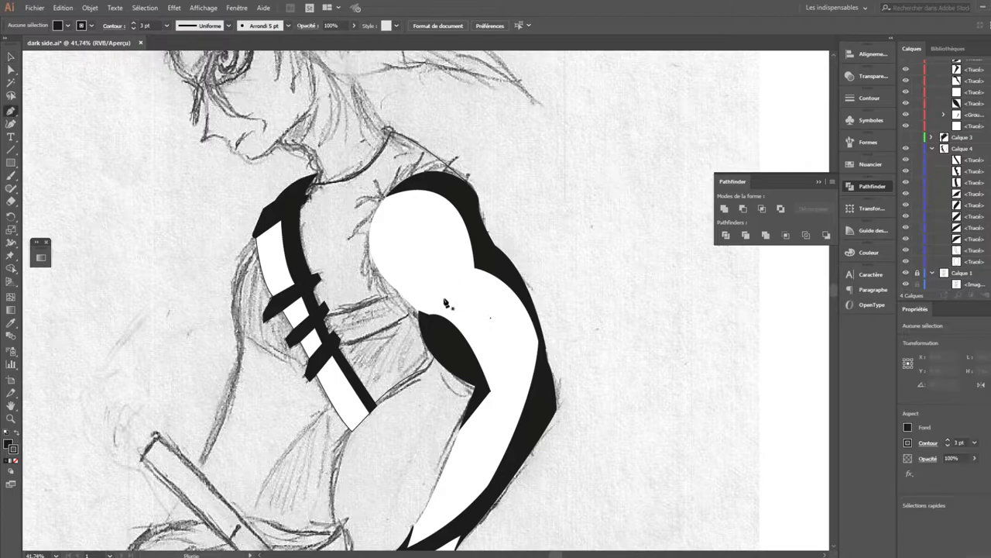
- Draw the closed dark chest shape between the arm and the sash
{"action": "left_click", "coordinate": [435, 302]}
{"action": "left_click", "coordinate": [326, 332]}
{"action": "left_click", "coordinate": [344, 384]}
{"action": "left_click", "coordinate": [372, 407]}
{"action": "left_click", "coordinate": [424, 371]}
{"action": "left_click", "coordinate": [434, 302]}
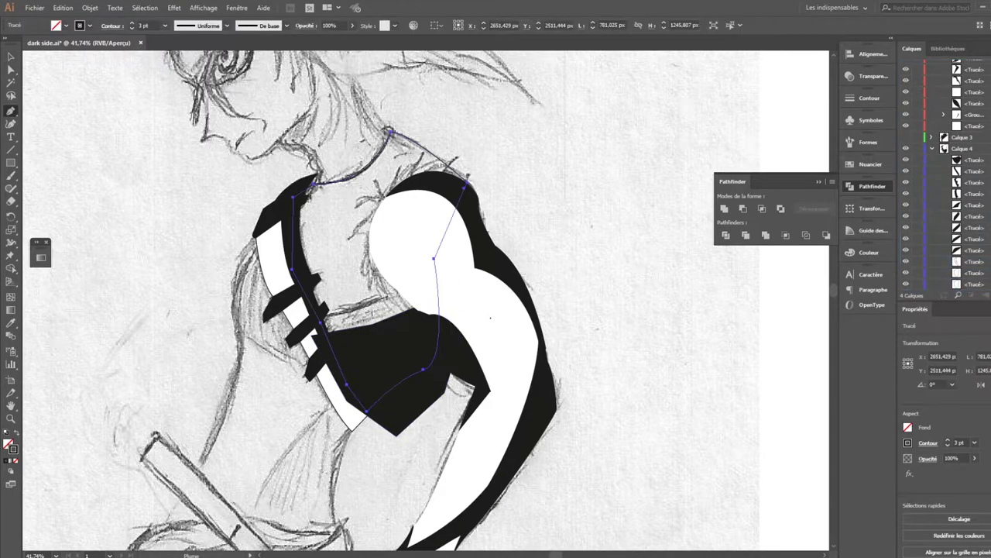
{"action": "key", "text": "v"}
- Set the fill for the white arm band shape and clear the selection
{"action": "left_click", "coordinate": [77, 108]}
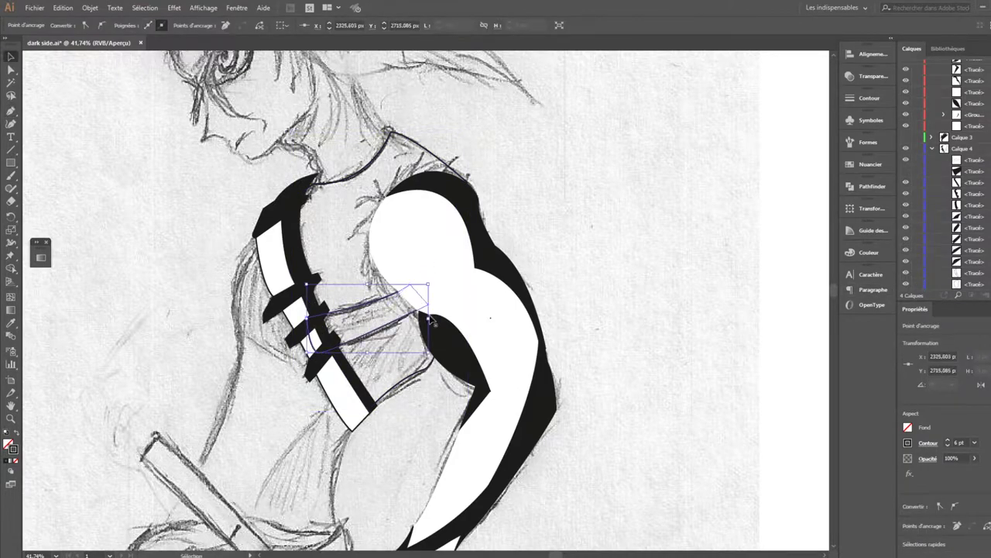
{"action": "left_click", "coordinate": [62, 26]}
{"action": "left_click", "coordinate": [368, 314]}
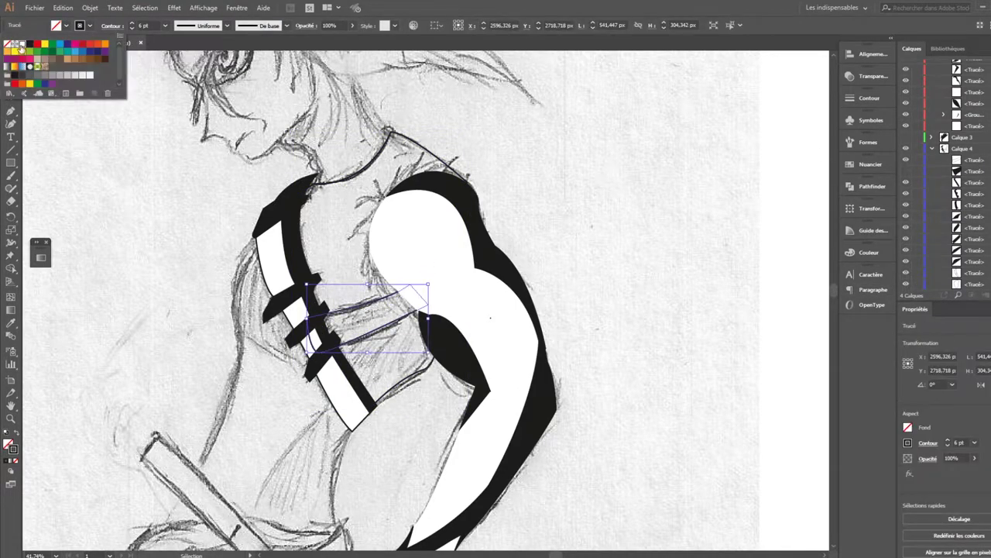
{"action": "left_click", "coordinate": [918, 285]}
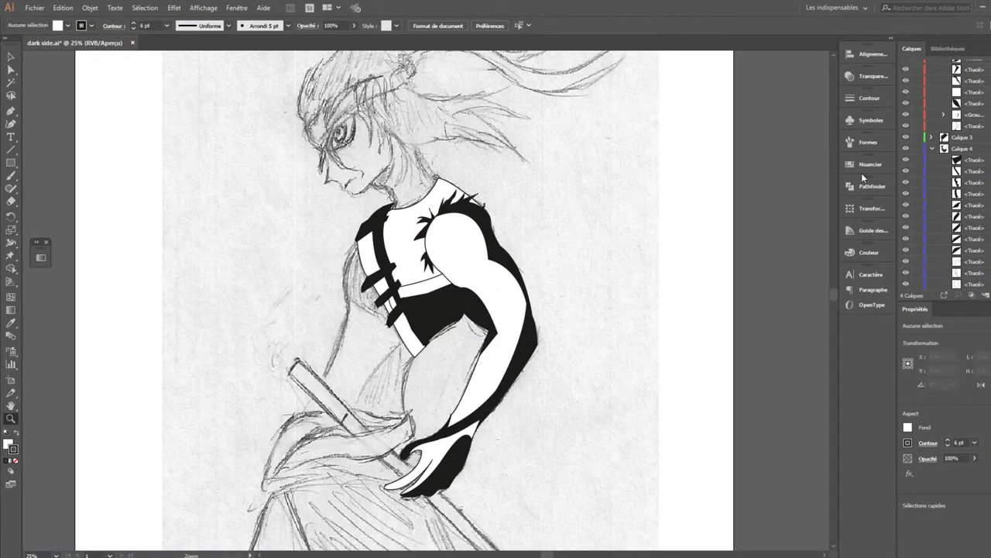
- Check the tracing against the sketch layer and add a new layer for the sash
{"action": "key", "text": "v"}
{"action": "scroll", "coordinate": [953, 202], "scroll_direction": "down", "scroll_amount": 1}
{"action": "left_click", "coordinate": [905, 273]}
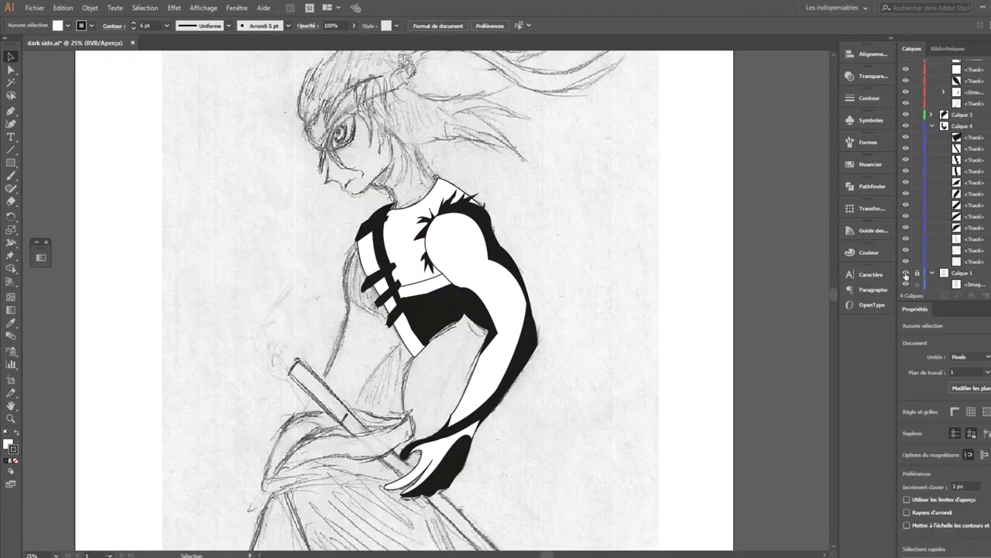
{"action": "left_click", "coordinate": [974, 295]}
- Trace the closed sash outline along the torso's left edge and set its fill to none
{"action": "key", "text": "p"}
{"action": "left_click", "coordinate": [355, 244]}
{"action": "left_click", "coordinate": [345, 304]}
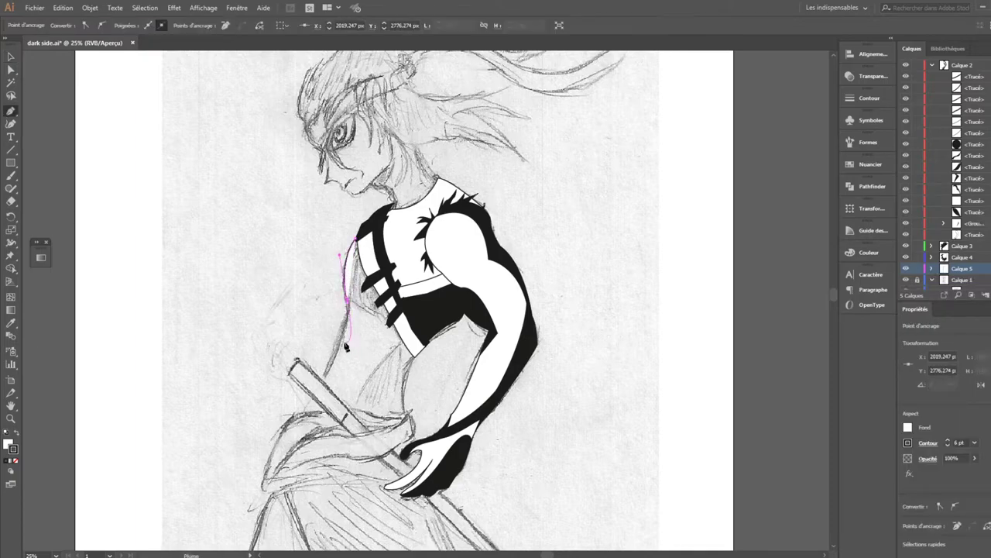
{"action": "left_click", "coordinate": [334, 376]}
{"action": "left_click", "coordinate": [297, 418]}
{"action": "left_click", "coordinate": [281, 447]}
{"action": "left_click", "coordinate": [404, 427]}
{"action": "left_click", "coordinate": [422, 343]}
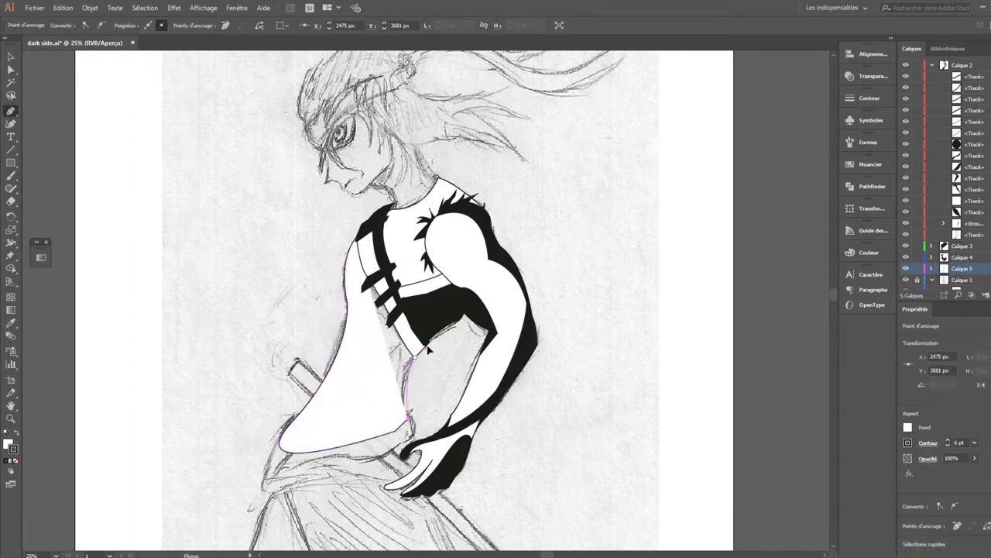
{"action": "left_click", "coordinate": [428, 298]}
{"action": "key", "text": "v"}
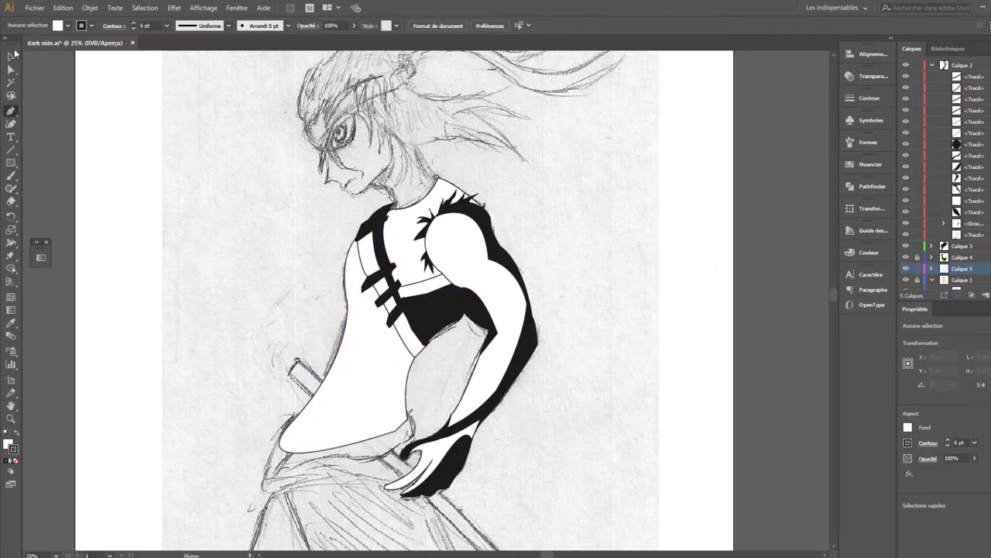
{"action": "key", "text": "slash"}
- Trace a five-anchor path around the lower torso, then add layer Calque 6
{"action": "key", "text": "p"}
{"action": "left_click", "coordinate": [327, 247]}
{"action": "left_click", "coordinate": [406, 341]}
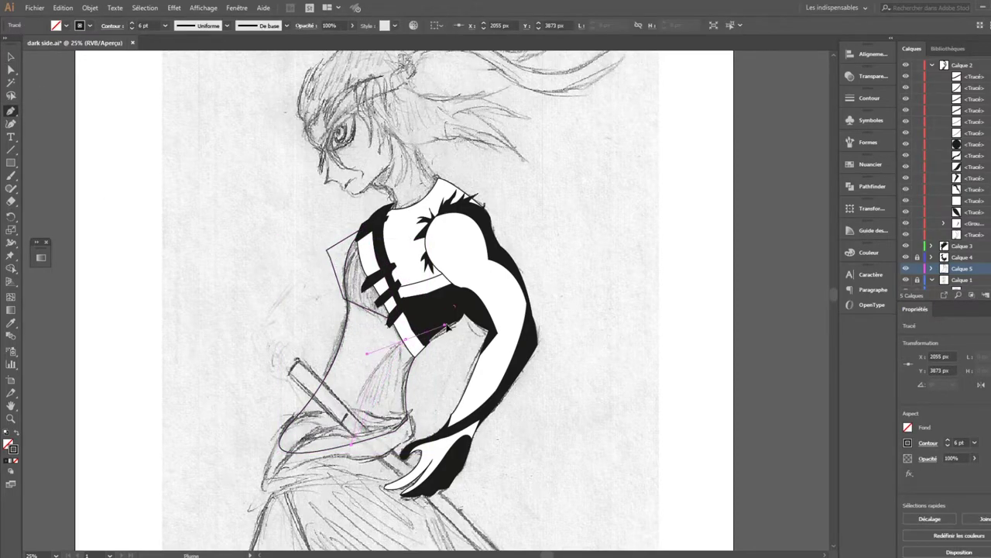
{"action": "left_click", "coordinate": [449, 366]}
{"action": "left_click", "coordinate": [419, 412]}
{"action": "left_click", "coordinate": [352, 440]}
{"action": "key", "text": "ctrl+shift+a"}
{"action": "key", "text": "ctrl+l"}
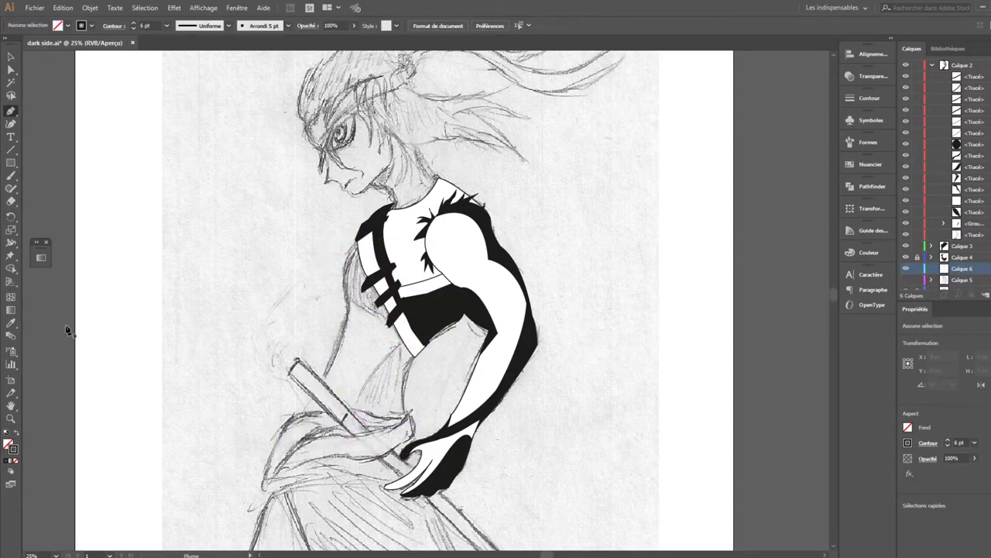
- Draw the curved sash fold line running toward the hand
{"action": "left_click", "coordinate": [410, 417]}
{"action": "left_click_drag", "start_coordinate": [292, 419], "coordinate": [283, 430]}
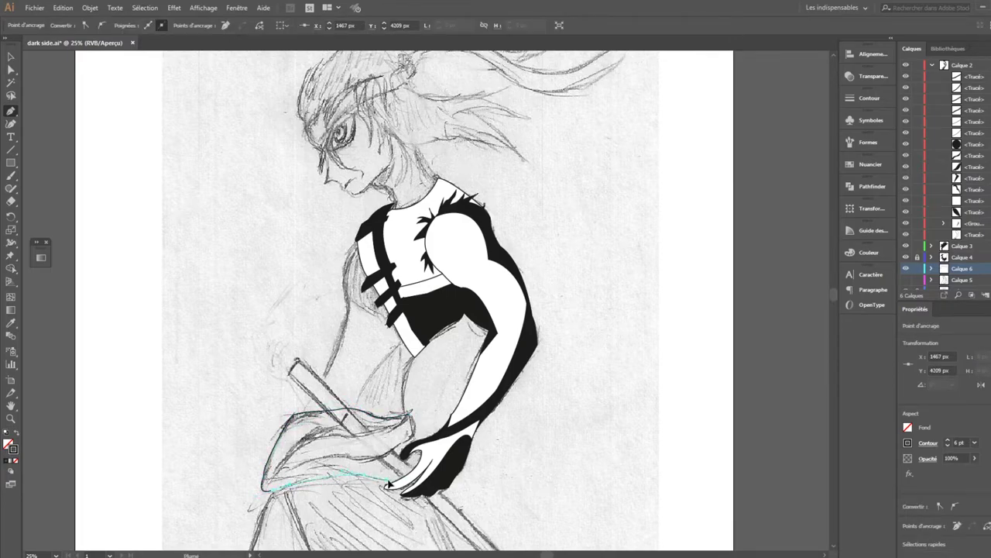
{"action": "left_click_drag", "start_coordinate": [399, 414], "coordinate": [373, 264]}
- On a new layer, outline the sword blade from the pommel to the tip
{"action": "key", "text": "ctrl+l"}
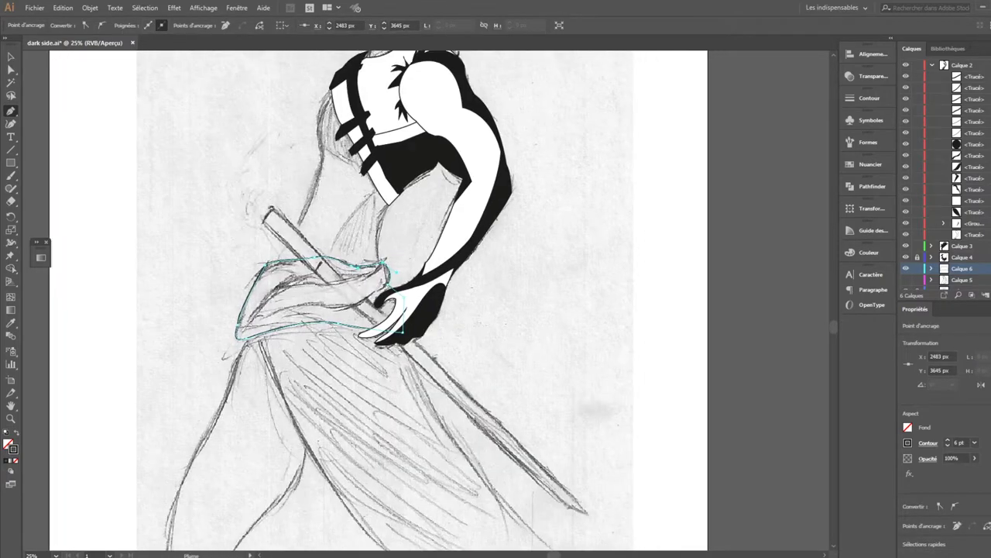
{"action": "left_click", "coordinate": [270, 209]}
{"action": "left_click", "coordinate": [587, 509]}
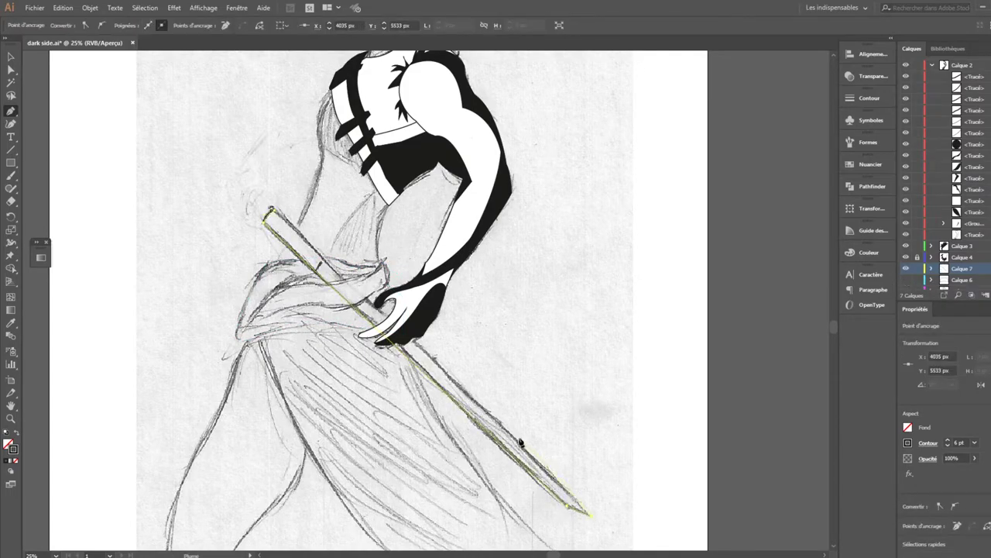
{"action": "left_click", "coordinate": [272, 212]}
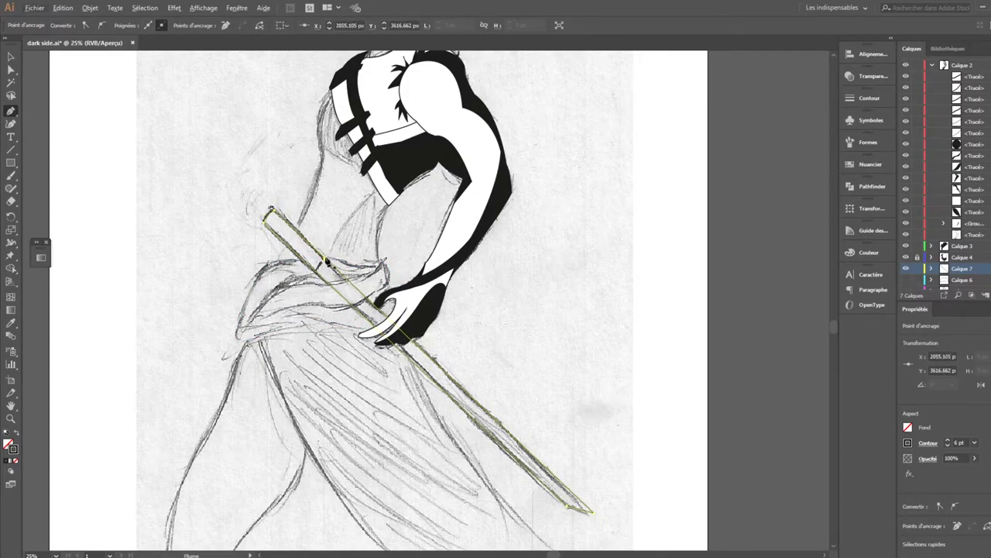
{"action": "key", "text": "ctrl+shift+a"}
- On new layer Calque 8, outline the lower robe and show it over the figure
{"action": "key", "text": "ctrl+l"}
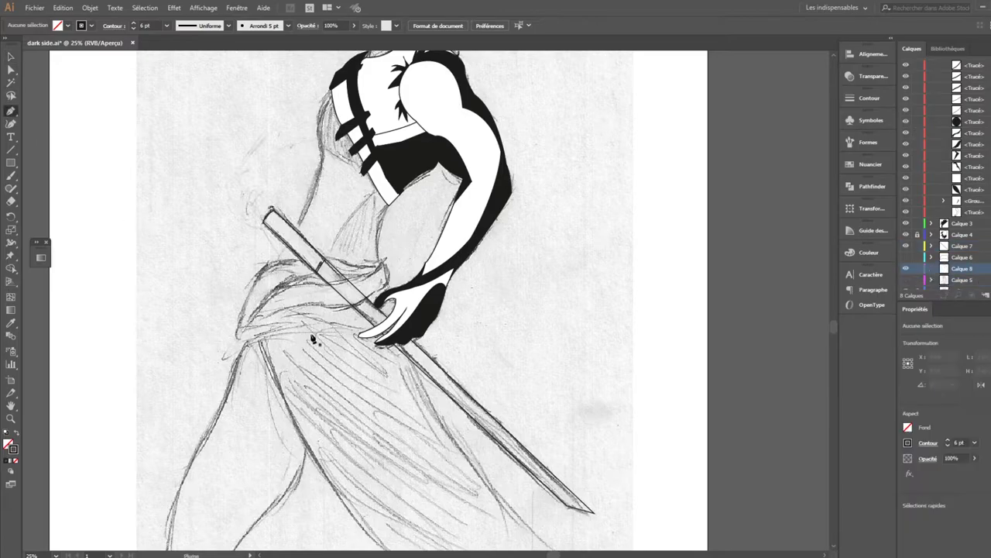
{"action": "left_click", "coordinate": [264, 325]}
{"action": "scroll", "coordinate": [454, 491], "scroll_direction": "down", "scroll_amount": 2}
{"action": "scroll", "coordinate": [551, 460], "scroll_direction": "down", "scroll_amount": 2}
{"action": "left_click_drag", "start_coordinate": [442, 403], "coordinate": [566, 411]}
{"action": "scroll", "coordinate": [628, 501], "scroll_direction": "up", "scroll_amount": 2}
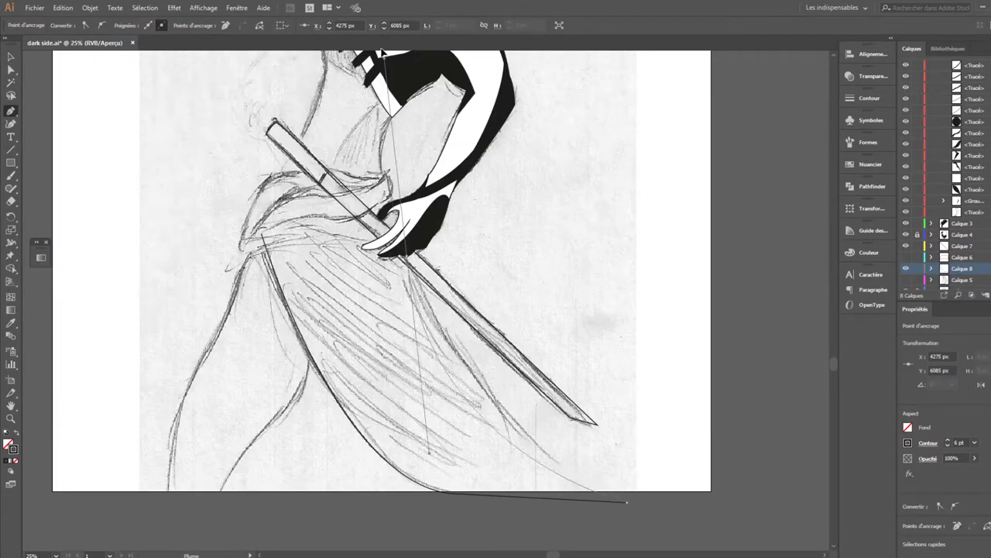
{"action": "scroll", "coordinate": [627, 501], "scroll_direction": "up", "scroll_amount": 1}
{"action": "scroll", "coordinate": [274, 261], "scroll_direction": "down", "scroll_amount": 2}
{"action": "left_click", "coordinate": [189, 463]}
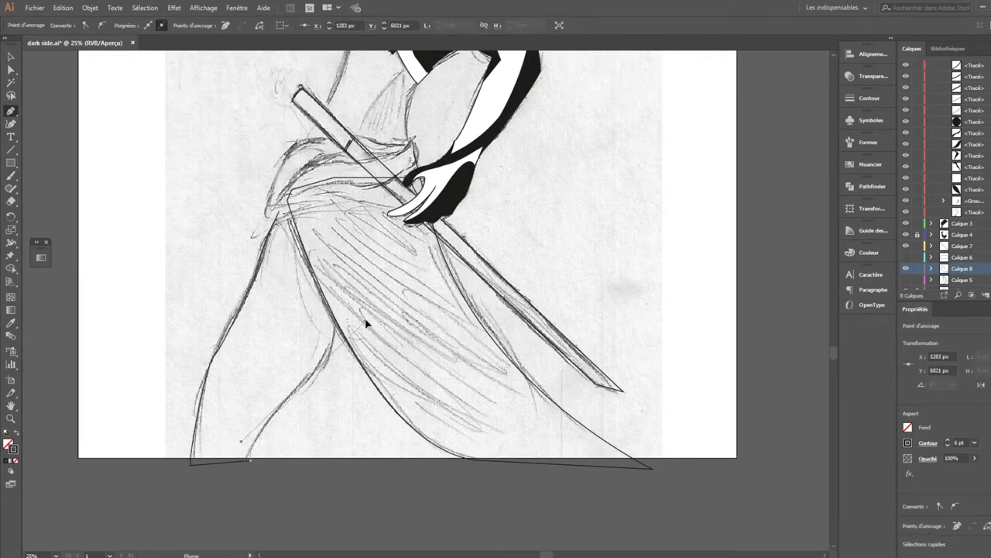
{"action": "key", "text": "ctrl+shift+a"}
{"action": "key", "text": "v"}
{"action": "scroll", "coordinate": [215, 303], "scroll_direction": "up", "scroll_amount": 3}
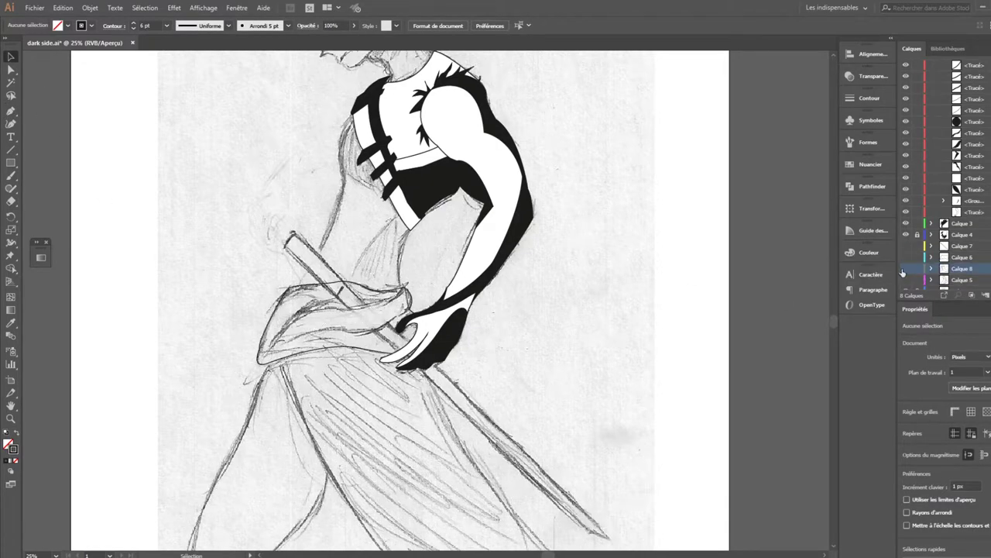
{"action": "left_click", "coordinate": [907, 269]}
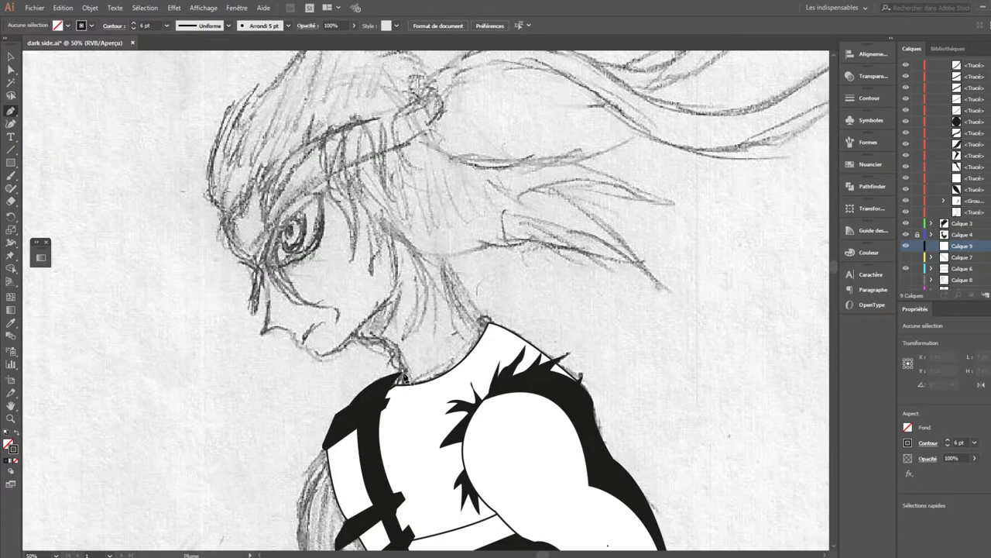
- Outline the head from the neck, over the top of the head, and back down
{"action": "left_click", "coordinate": [397, 383]}
{"action": "left_click_drag", "start_coordinate": [385, 344], "coordinate": [353, 337]}
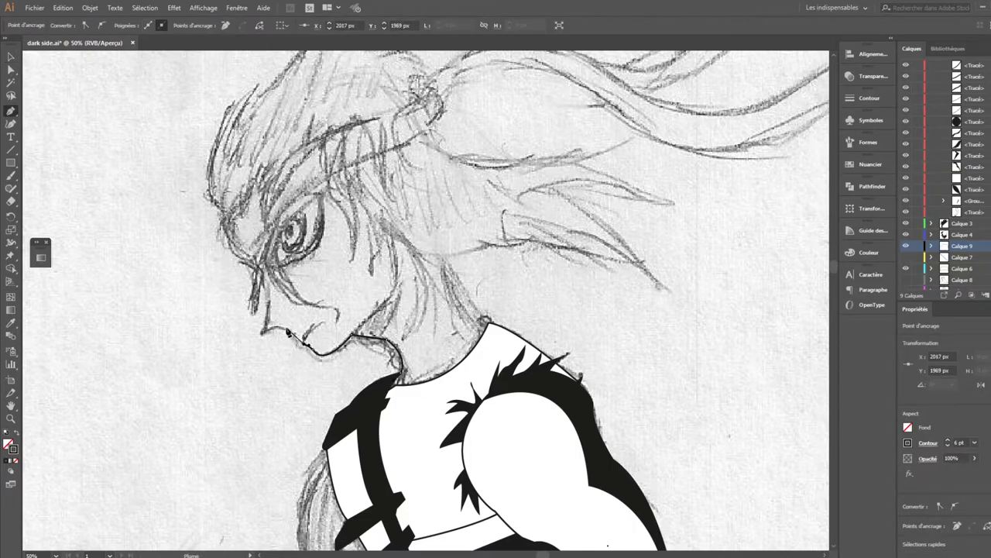
{"action": "left_click", "coordinate": [377, 113]}
{"action": "left_click", "coordinate": [411, 130]}
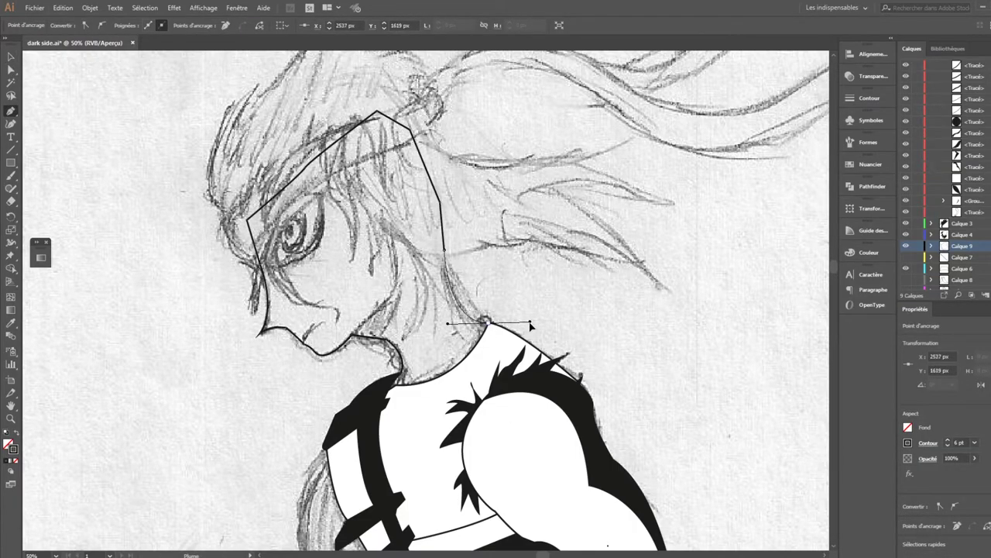
{"action": "left_click_drag", "start_coordinate": [531, 326], "coordinate": [531, 323]}
- Lock the torso layer and draw the neck line with a tapered width profile
{"action": "left_click", "coordinate": [905, 234]}
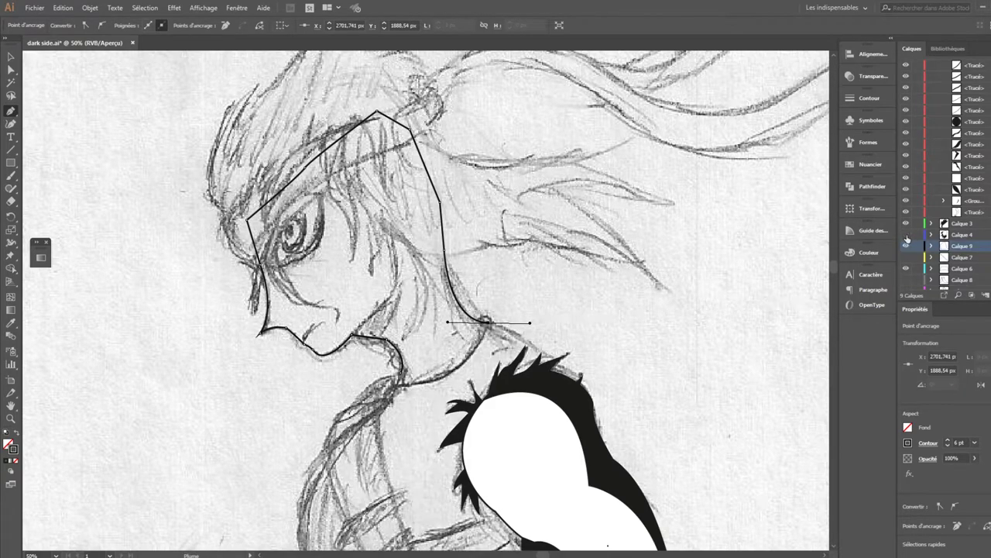
{"action": "left_click", "coordinate": [905, 234]}
{"action": "left_click", "coordinate": [916, 234]}
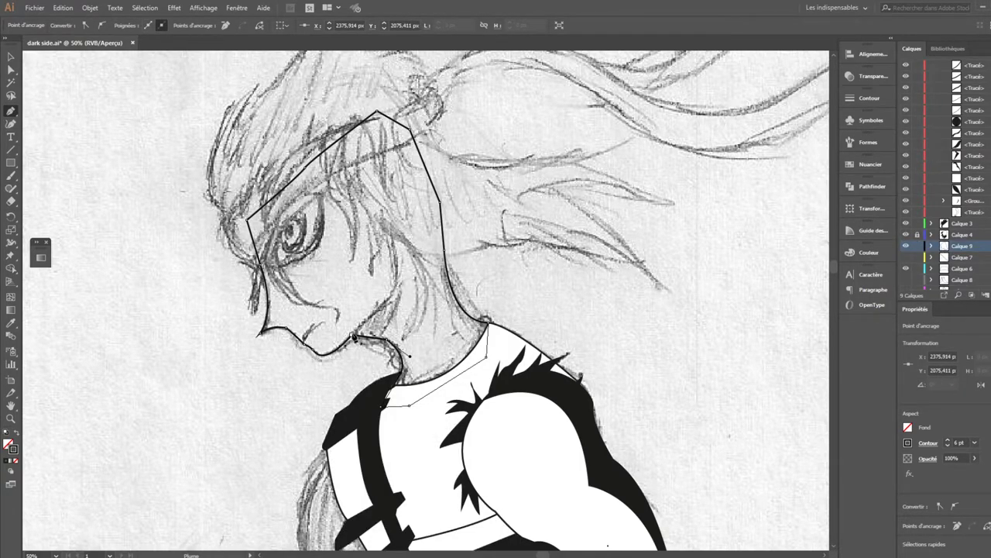
{"action": "left_click", "coordinate": [353, 337]}
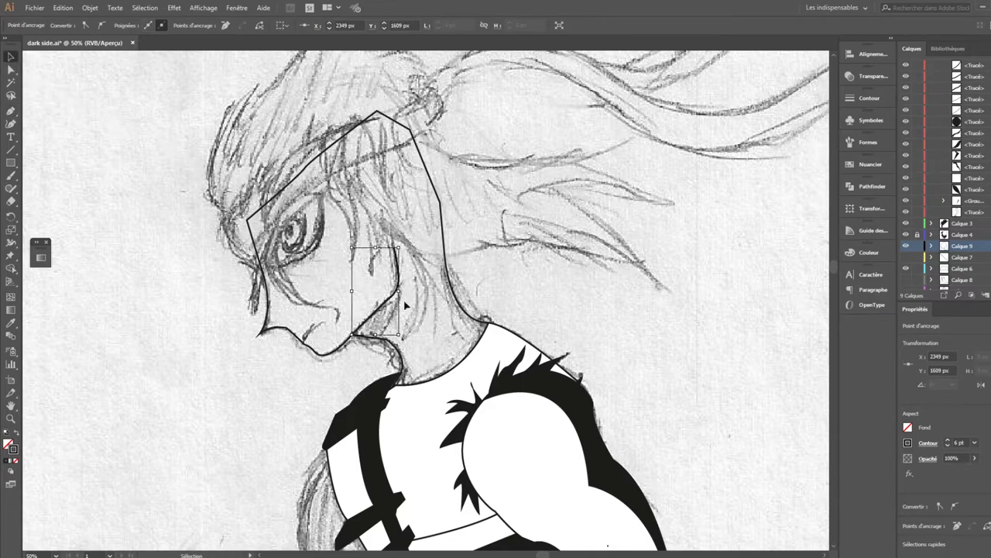
{"action": "left_click", "coordinate": [224, 24]}
{"action": "left_click", "coordinate": [193, 78]}
{"action": "left_click", "coordinate": [391, 348]}
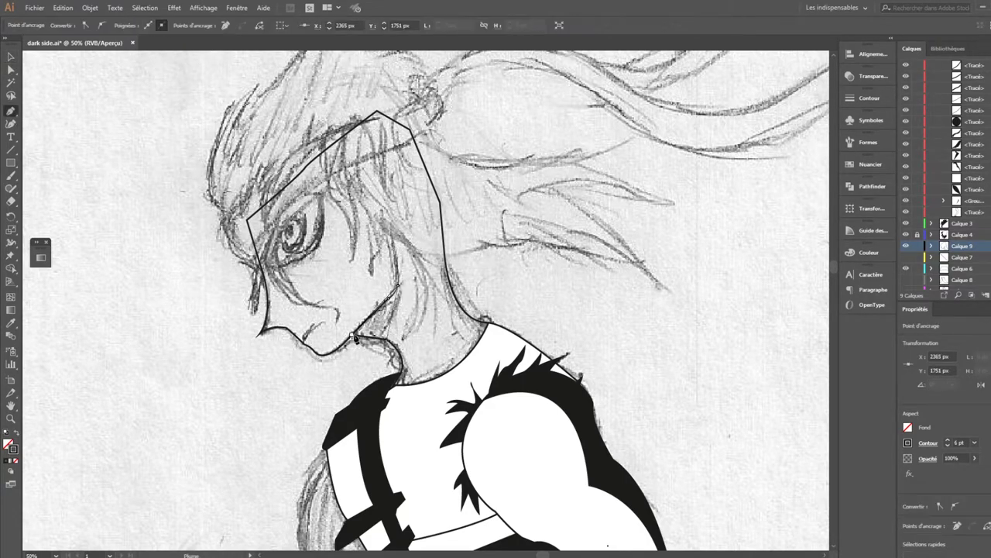
{"action": "left_click", "coordinate": [388, 303]}
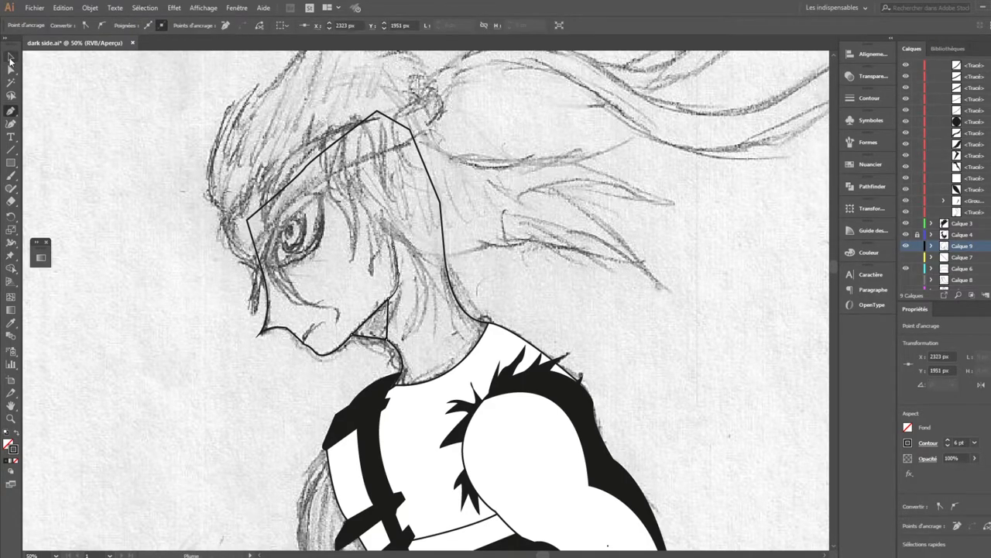
- Begin the headband at the forehead, curving by the brow and up across the head
{"action": "left_click", "coordinate": [221, 219]}
{"action": "left_click_drag", "start_coordinate": [260, 264], "coordinate": [226, 256]}
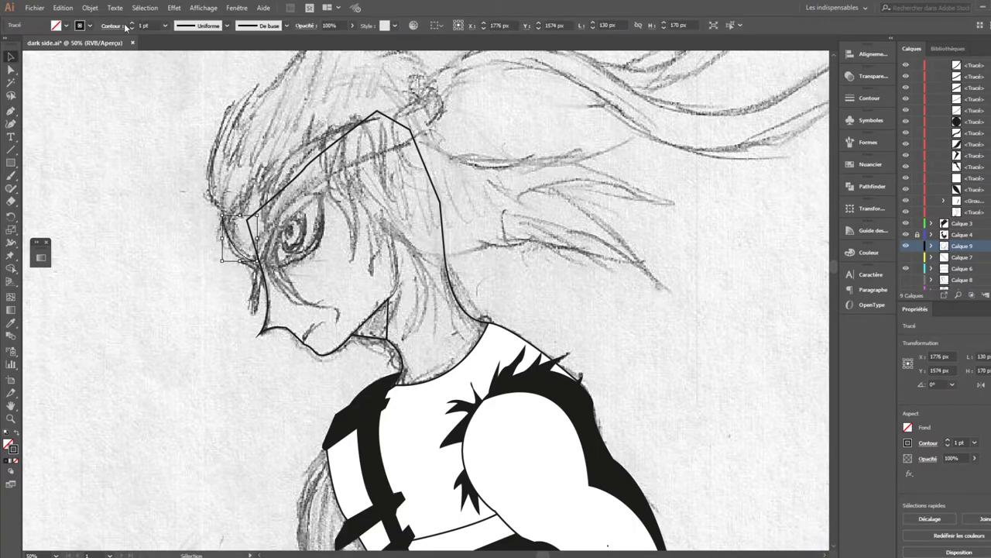
{"action": "left_click", "coordinate": [412, 135]}
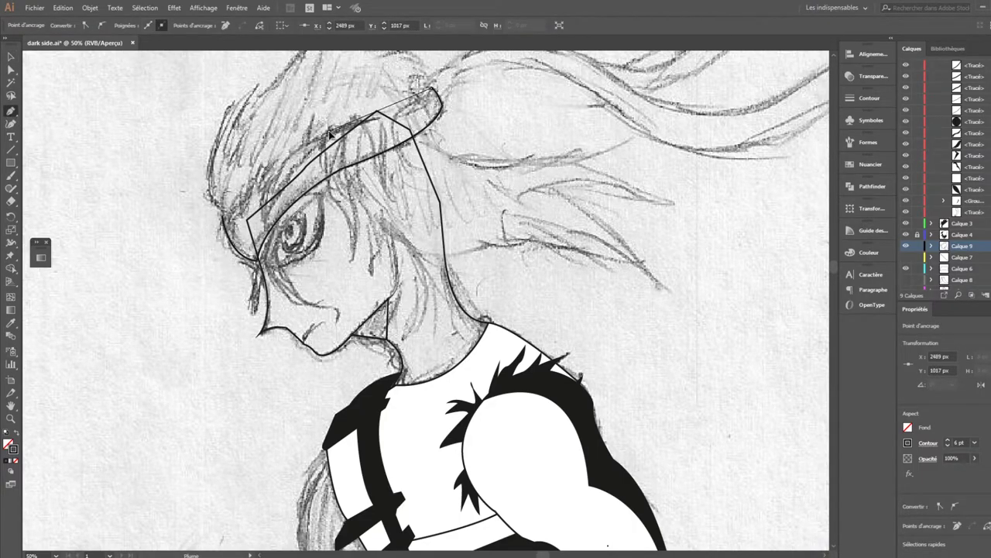
{"action": "left_click_drag", "start_coordinate": [225, 217], "coordinate": [234, 302]}
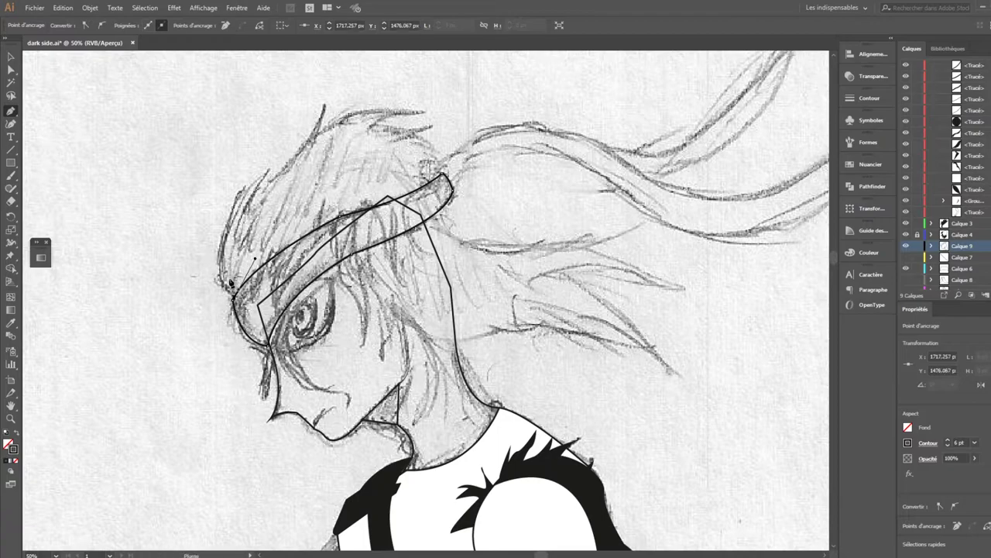
- Trace a pointed hair spike and a sharp ribbon strand curving back behind the head
{"action": "left_click", "coordinate": [241, 192]}
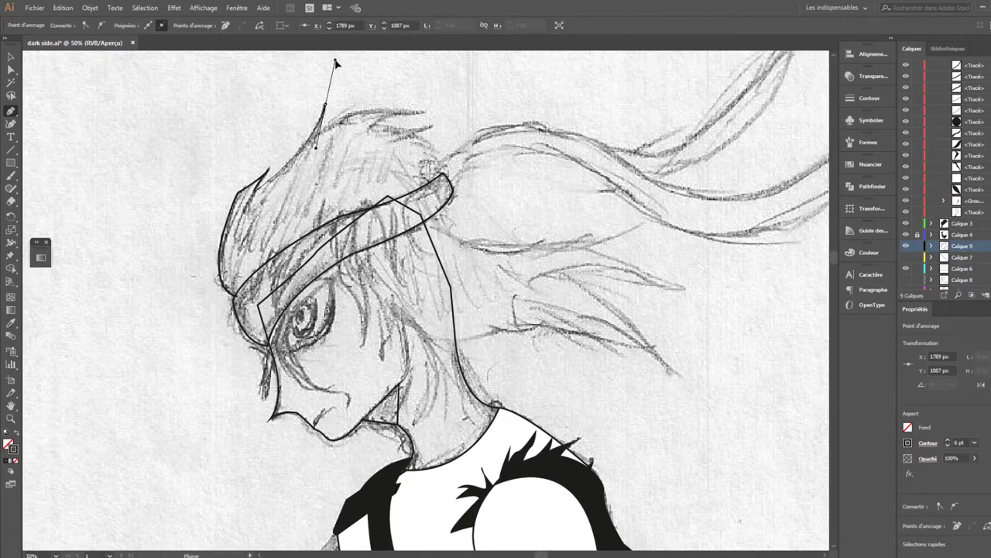
{"action": "left_click_drag", "start_coordinate": [510, 129], "coordinate": [510, 129]}
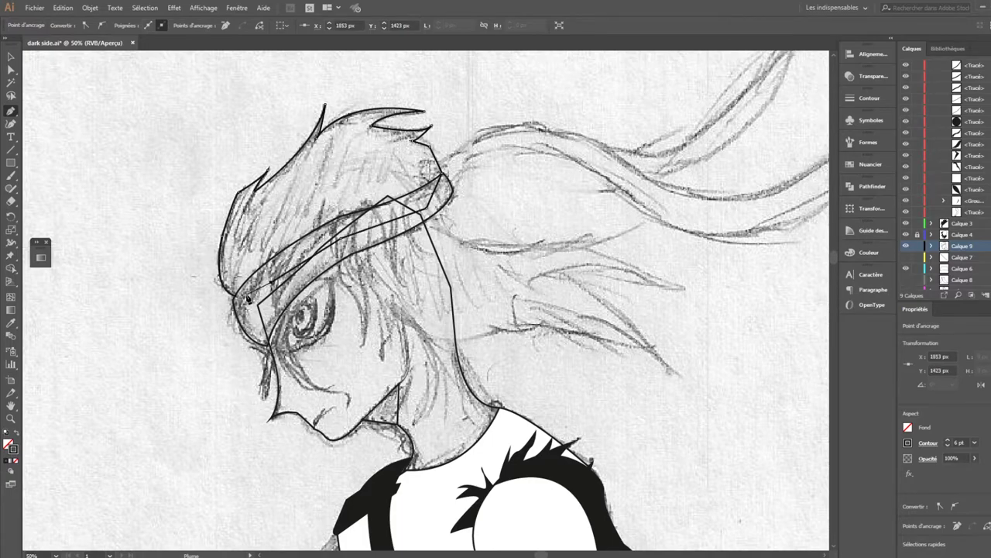
{"action": "left_click", "coordinate": [457, 239]}
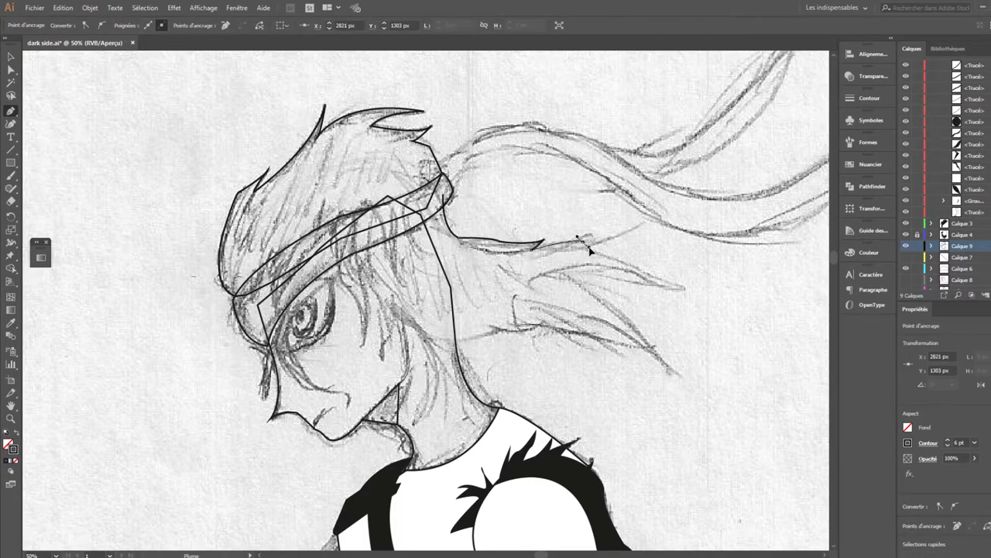
{"action": "left_click", "coordinate": [686, 288]}
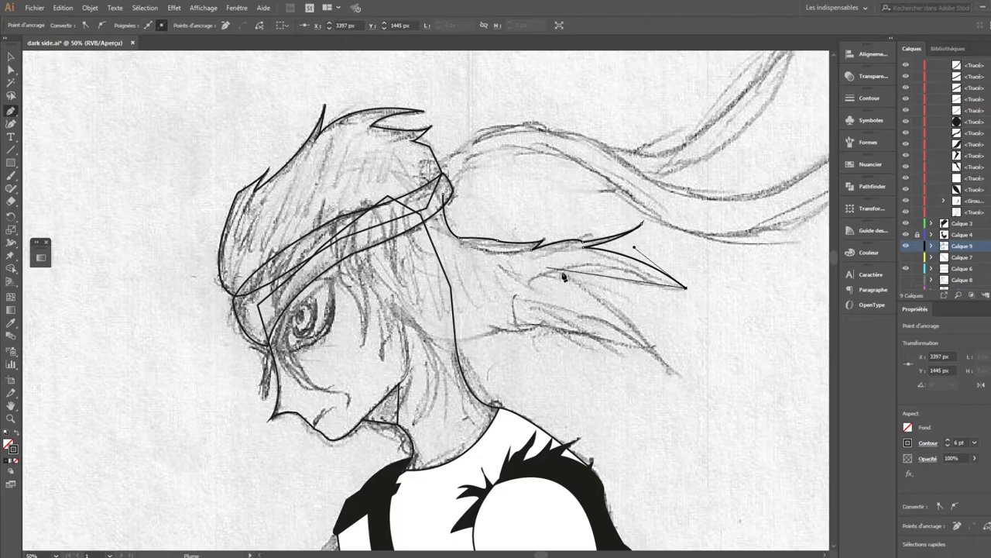
{"action": "left_click_drag", "start_coordinate": [544, 273], "coordinate": [592, 305]}
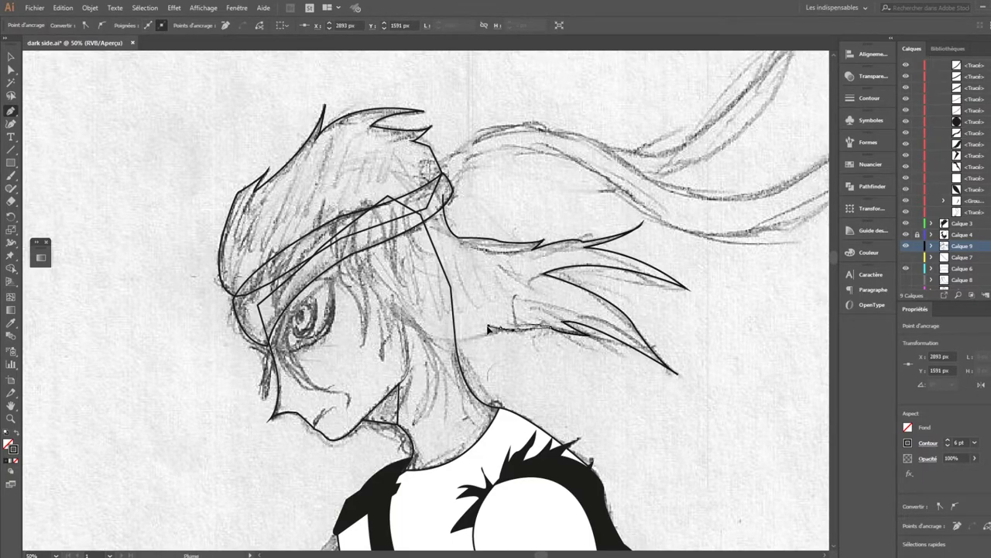
- Add the final curved anchor to the hair strand and deselect it
{"action": "left_click", "coordinate": [368, 298]}
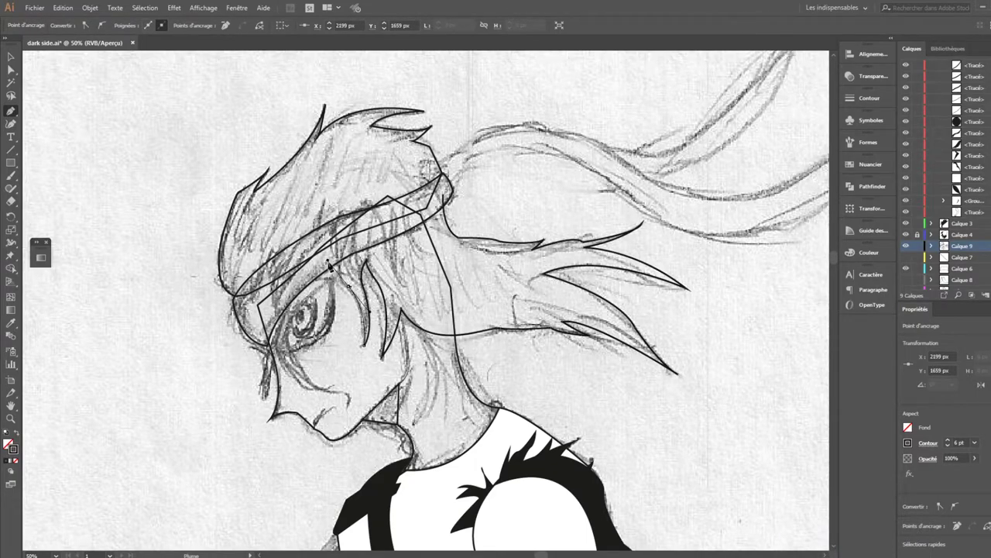
{"action": "key", "text": "v"}
{"action": "left_click", "coordinate": [267, 264]}
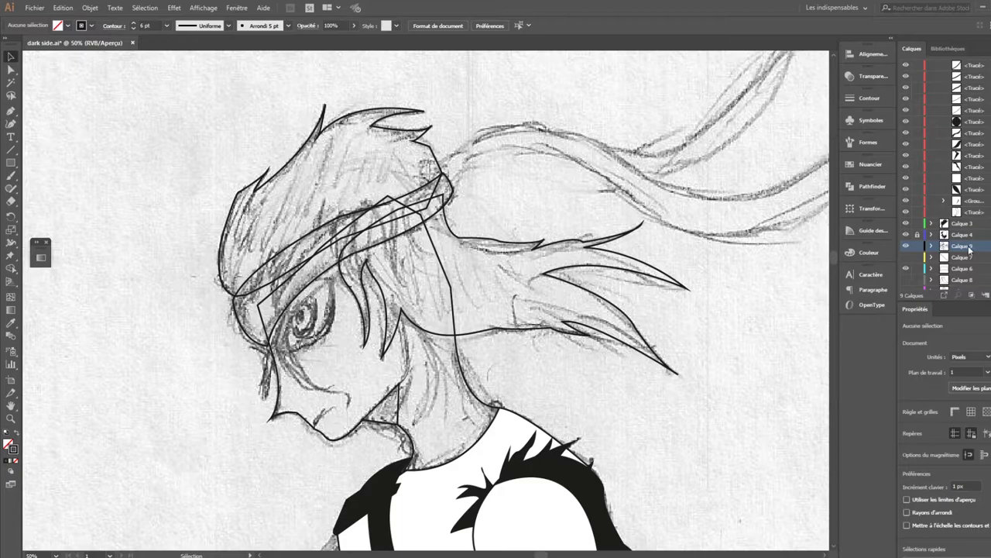
- Trace the chin and neck line from the cheek downward with a curved segment
{"action": "key", "text": "p"}
{"action": "left_click", "coordinate": [346, 388]}
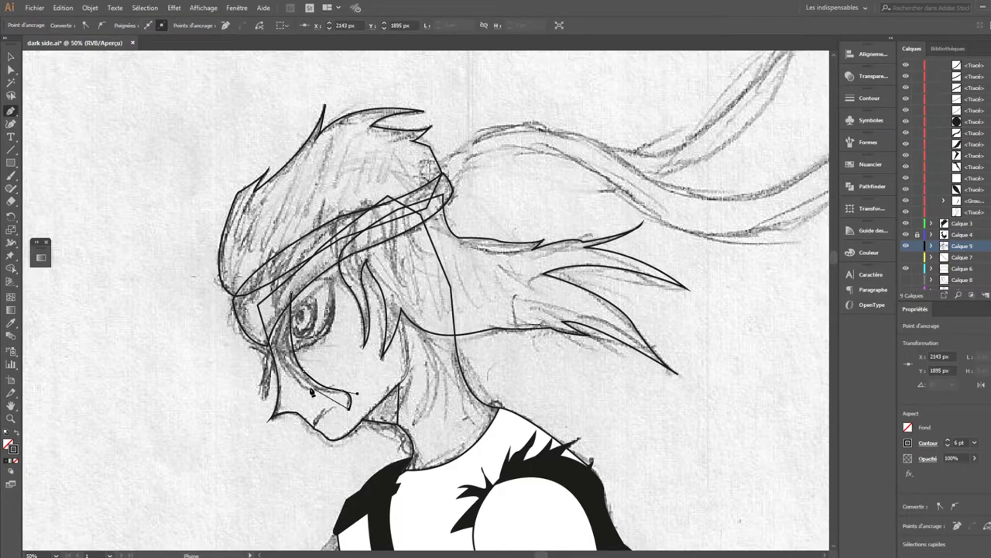
{"action": "left_click", "coordinate": [268, 391]}
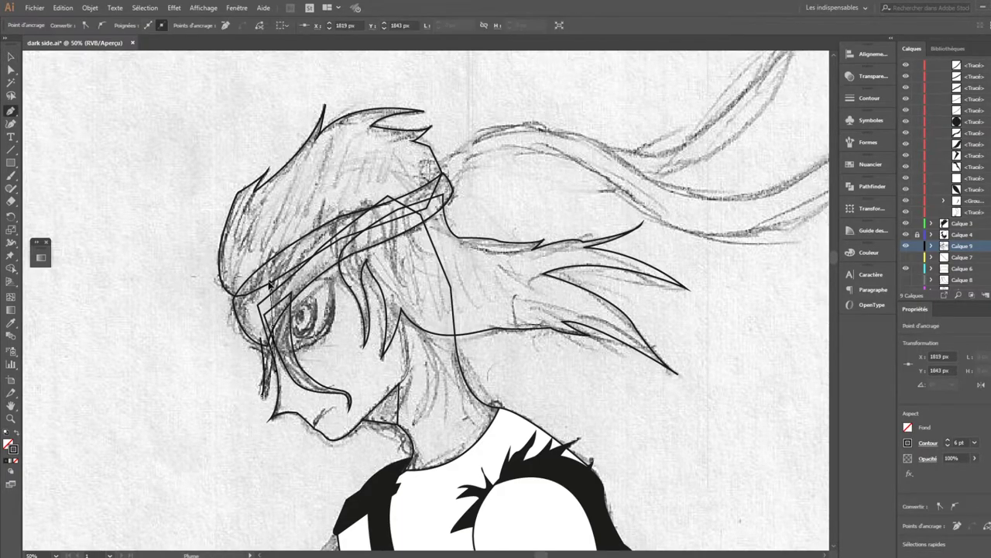
{"action": "left_click", "coordinate": [418, 318]}
{"action": "left_click", "coordinate": [445, 418]}
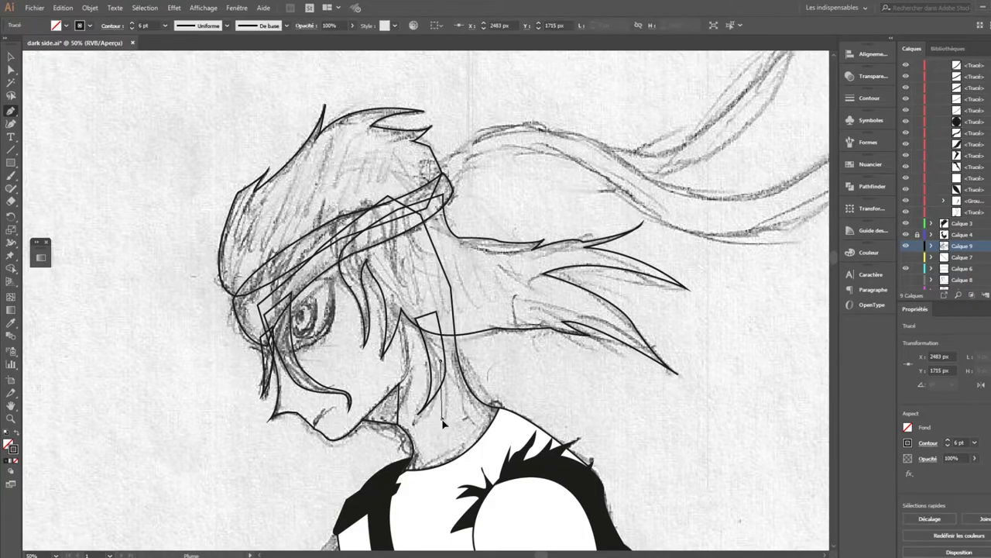
{"action": "left_click_drag", "start_coordinate": [459, 364], "coordinate": [458, 335]}
{"action": "left_click", "coordinate": [444, 337]}
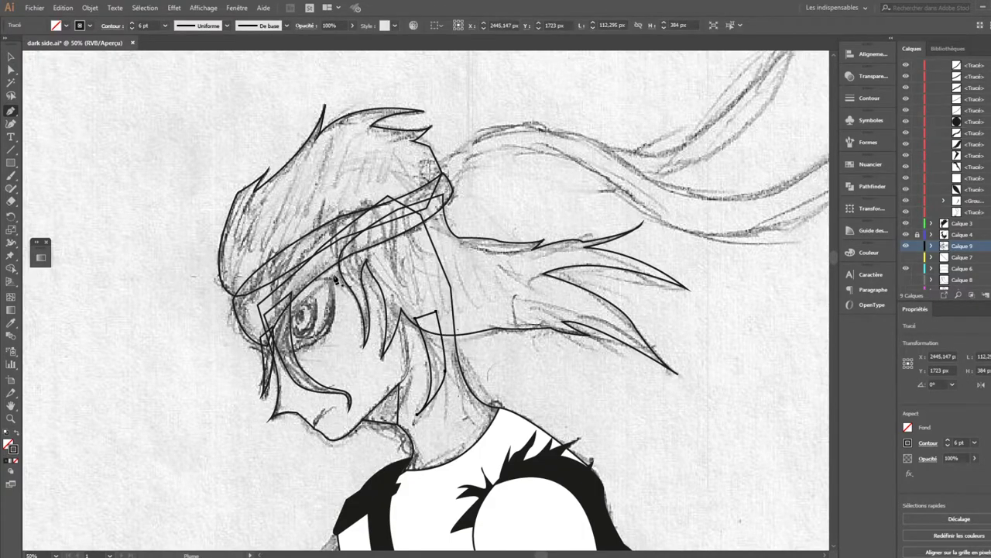
- Start the eye outline, undoing a misplaced curve and restarting the path
{"action": "left_click", "coordinate": [333, 281]}
{"action": "left_click_drag", "start_coordinate": [289, 349], "coordinate": [351, 341]}
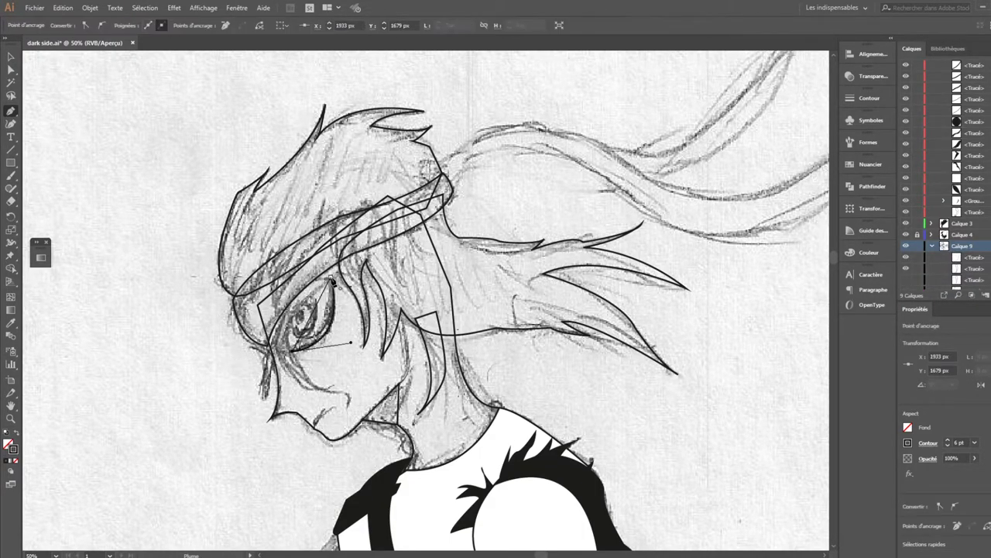
{"action": "key", "text": "ctrl+z"}
{"action": "left_click", "coordinate": [339, 275]}
{"action": "left_click", "coordinate": [11, 110]}
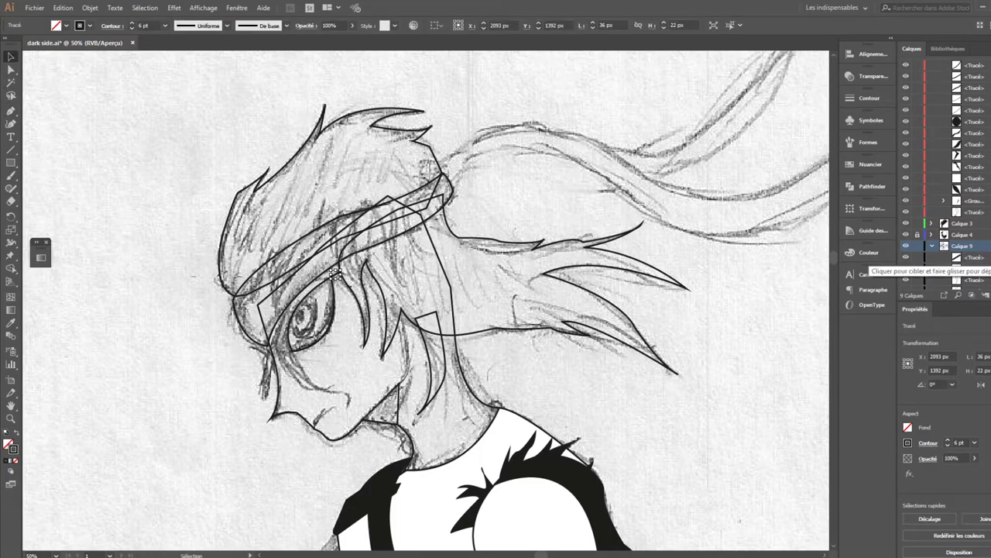
{"action": "left_click", "coordinate": [330, 278]}
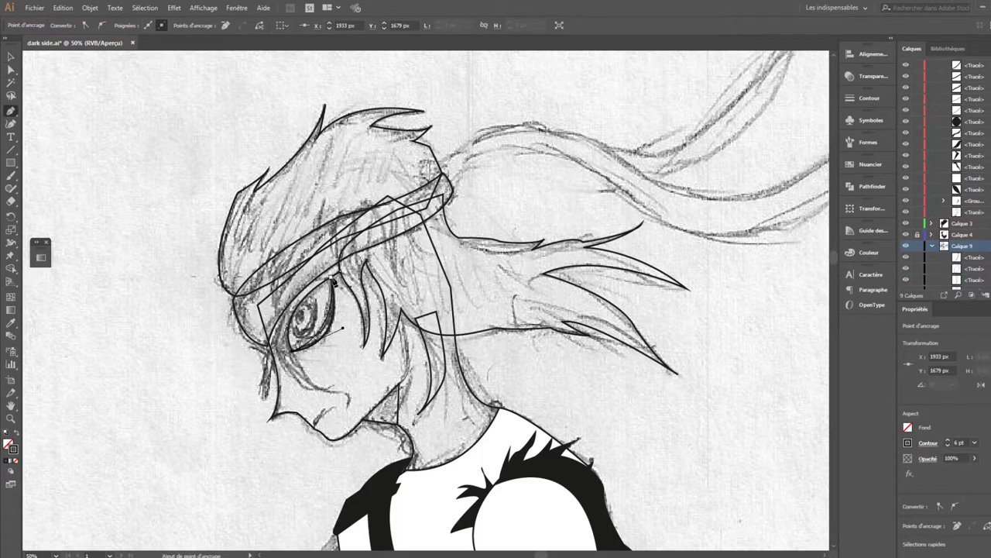
{"action": "scroll", "coordinate": [945, 232], "scroll_direction": "down", "scroll_amount": 2}
{"action": "left_click", "coordinate": [908, 213]}
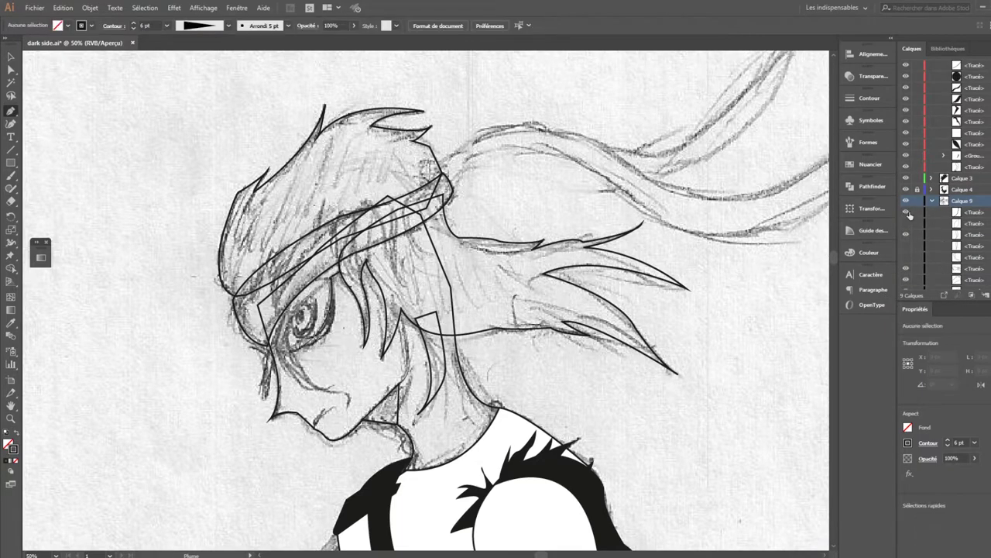
{"action": "scroll", "coordinate": [928, 219], "scroll_direction": "down", "scroll_amount": 1}
- Draw the closed eye outline with a curved lower point, then select the small mouth stroke
{"action": "key", "text": "v"}
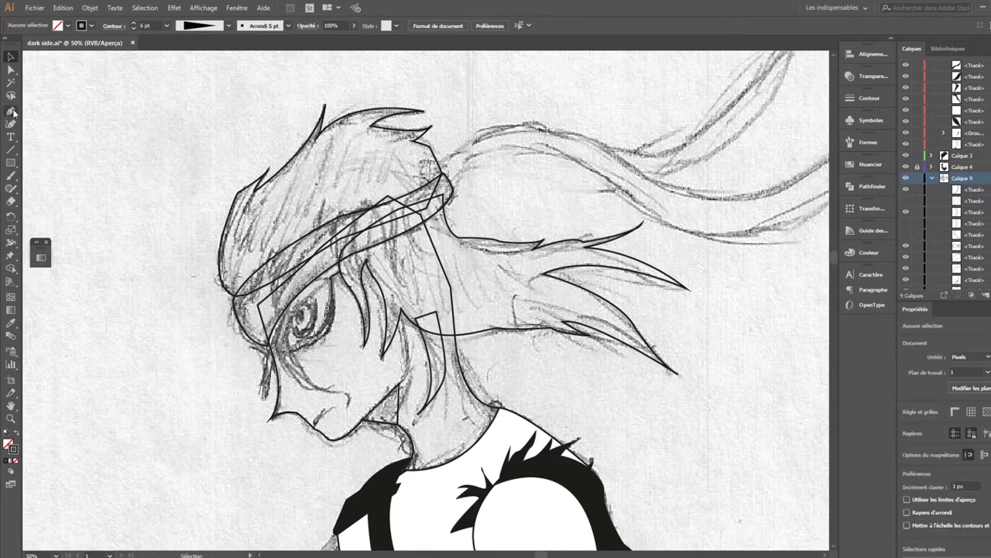
{"action": "left_click", "coordinate": [11, 111]}
{"action": "left_click", "coordinate": [329, 277]}
{"action": "left_click_drag", "start_coordinate": [321, 348], "coordinate": [288, 351]}
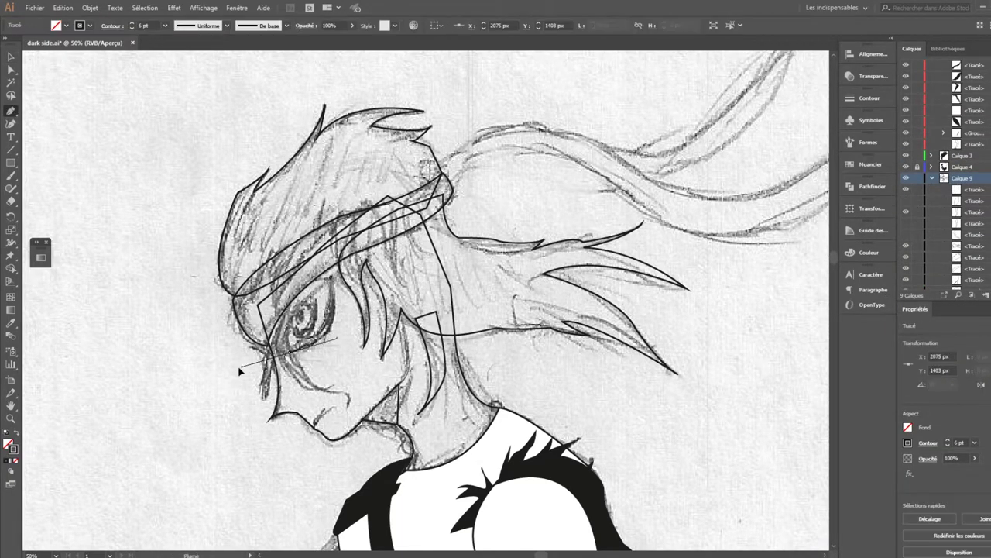
{"action": "left_click", "coordinate": [329, 276]}
{"action": "key", "text": "v"}
{"action": "left_click", "coordinate": [323, 418]}
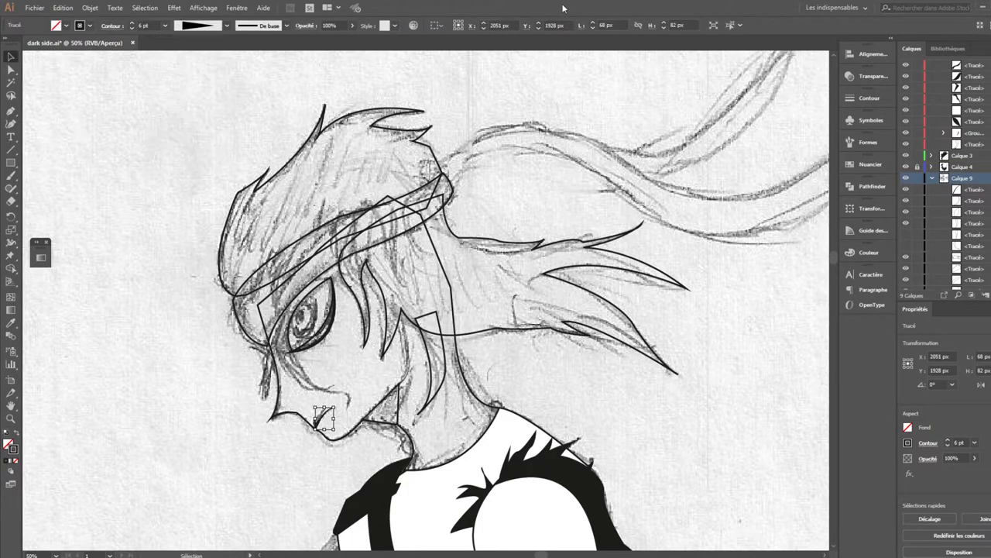
- Fill the face and headband white and the top and back hair shapes black
{"action": "left_click", "coordinate": [66, 26]}
{"action": "left_click", "coordinate": [17, 44]}
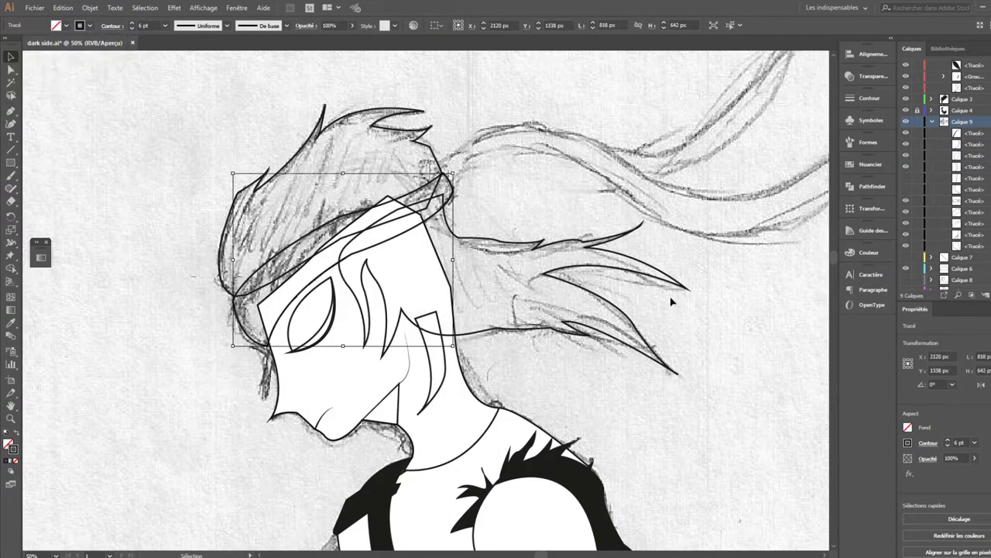
{"action": "left_click", "coordinate": [56, 25]}
{"action": "left_click", "coordinate": [24, 47]}
{"action": "left_click", "coordinate": [371, 132]}
{"action": "left_click", "coordinate": [55, 26]}
{"action": "left_click", "coordinate": [35, 47]}
{"action": "left_click", "coordinate": [604, 264]}
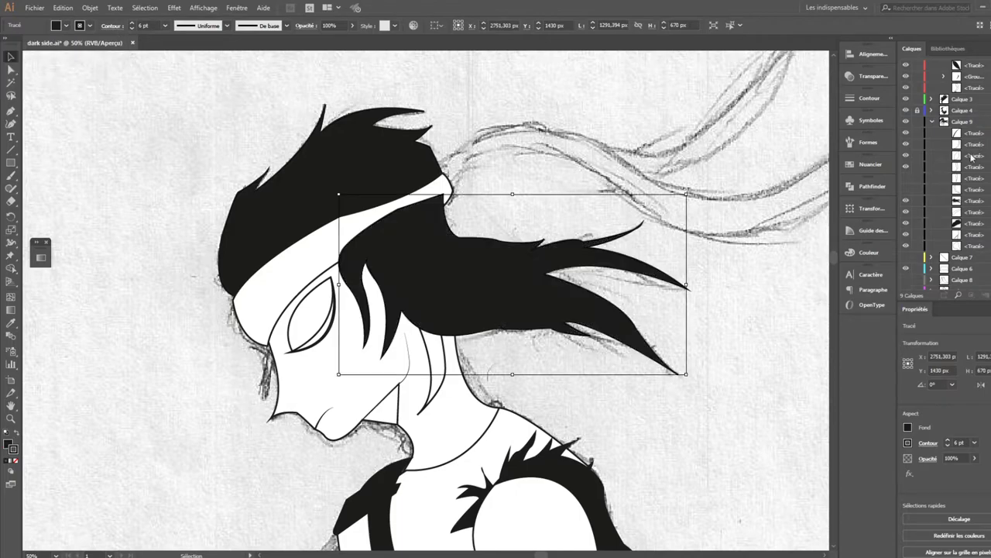
- Fill the small strand beside the face and the neck shadow shape black
{"action": "left_click", "coordinate": [267, 364]}
{"action": "left_click", "coordinate": [55, 25]}
{"action": "left_click", "coordinate": [35, 46]}
{"action": "left_click", "coordinate": [55, 26]}
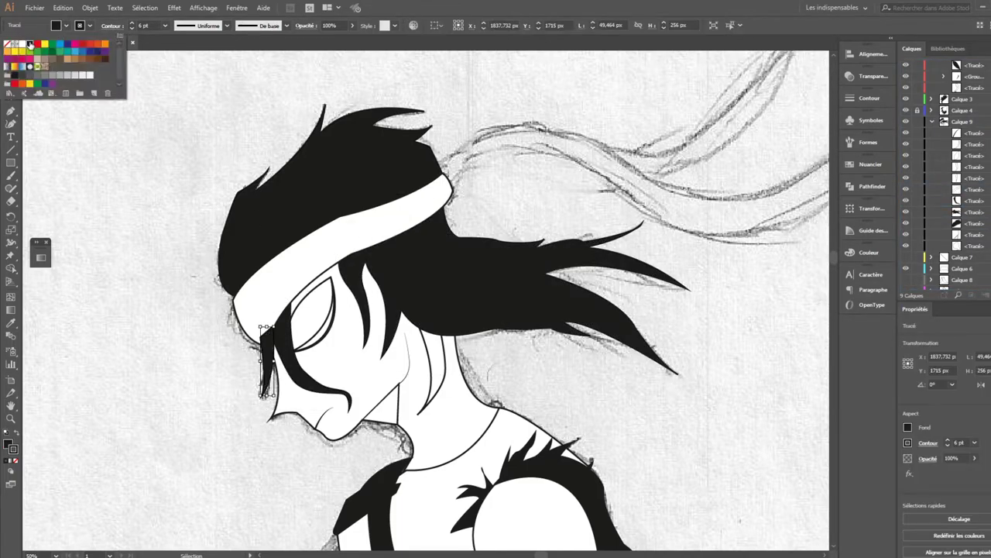
{"action": "left_click", "coordinate": [88, 84]}
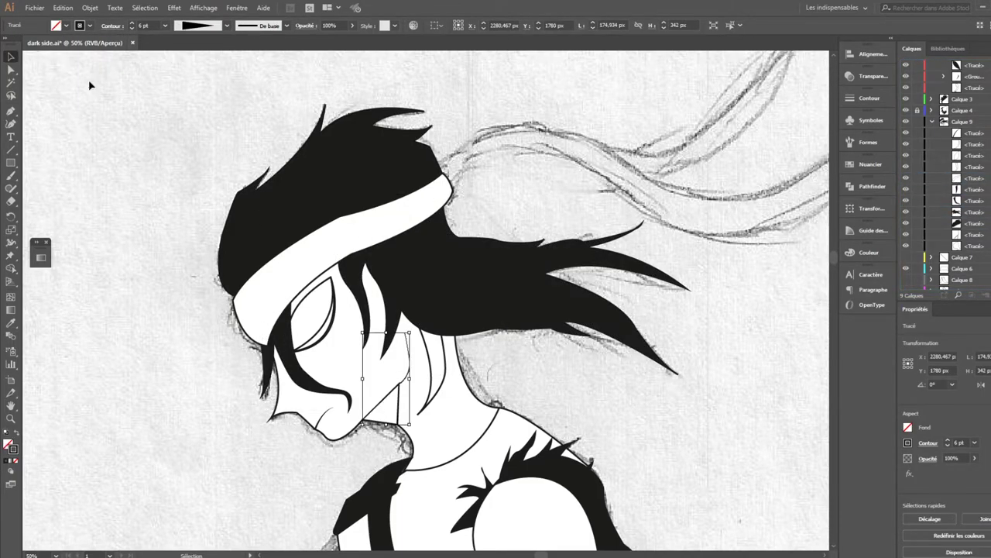
{"action": "left_click", "coordinate": [11, 111]}
{"action": "left_click", "coordinate": [393, 429]}
{"action": "left_click", "coordinate": [56, 26]}
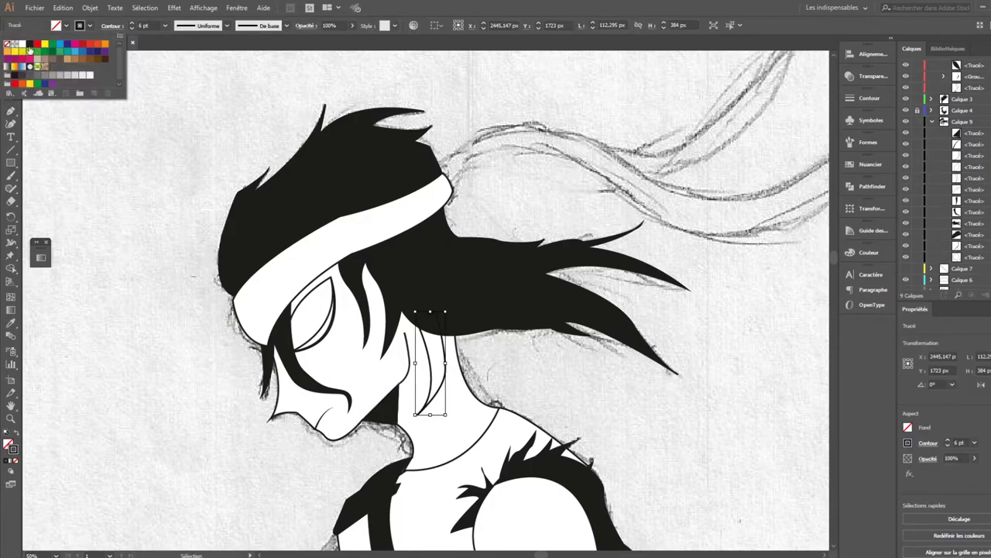
{"action": "left_click", "coordinate": [35, 47]}
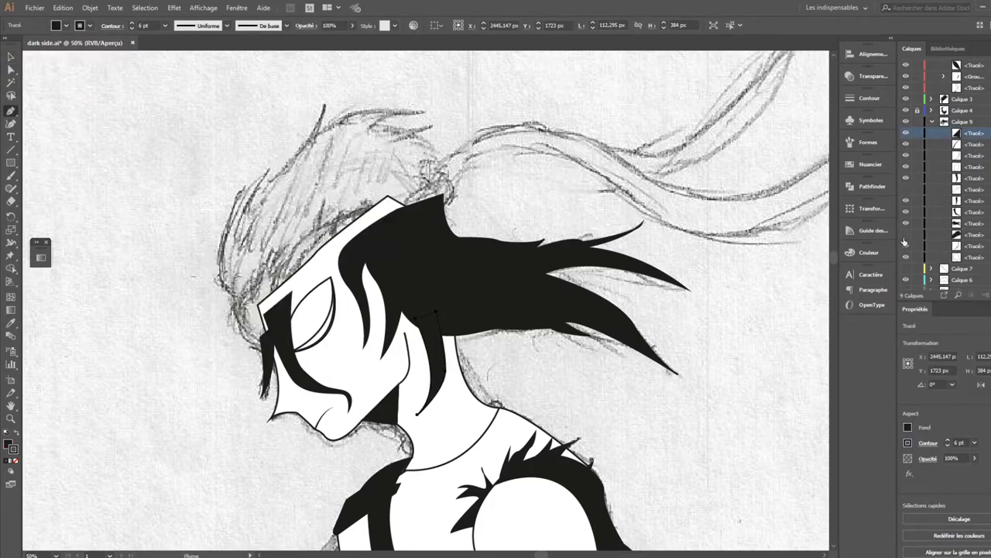
- Hide the finished head shapes and draw an unfilled hair strand curving down across the face
{"action": "left_click", "coordinate": [906, 144], "text": "alt"}
{"action": "left_click", "coordinate": [344, 310]}
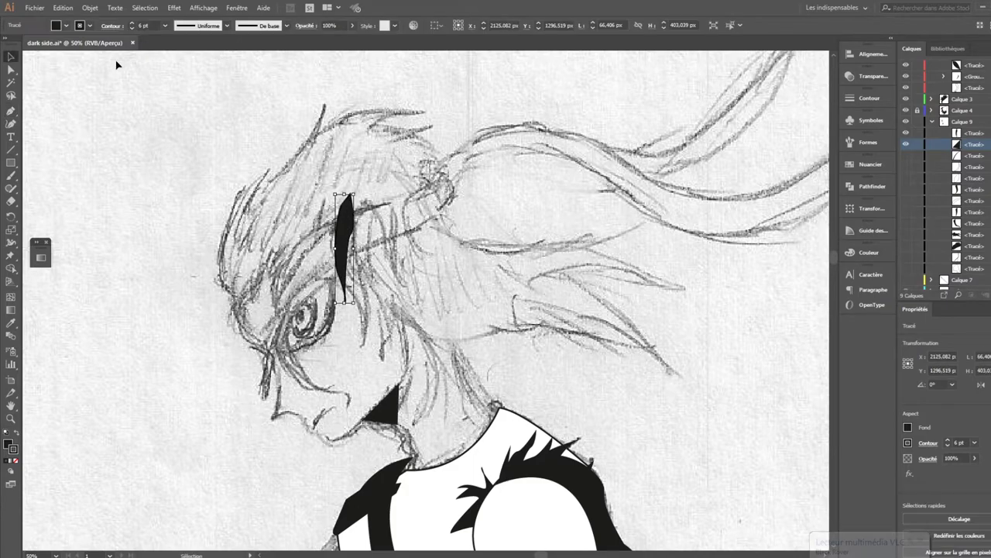
{"action": "key", "text": "/"}
{"action": "left_click", "coordinate": [350, 195]}
{"action": "left_click", "coordinate": [275, 306]}
{"action": "left_click_drag", "start_coordinate": [285, 270], "coordinate": [288, 276]}
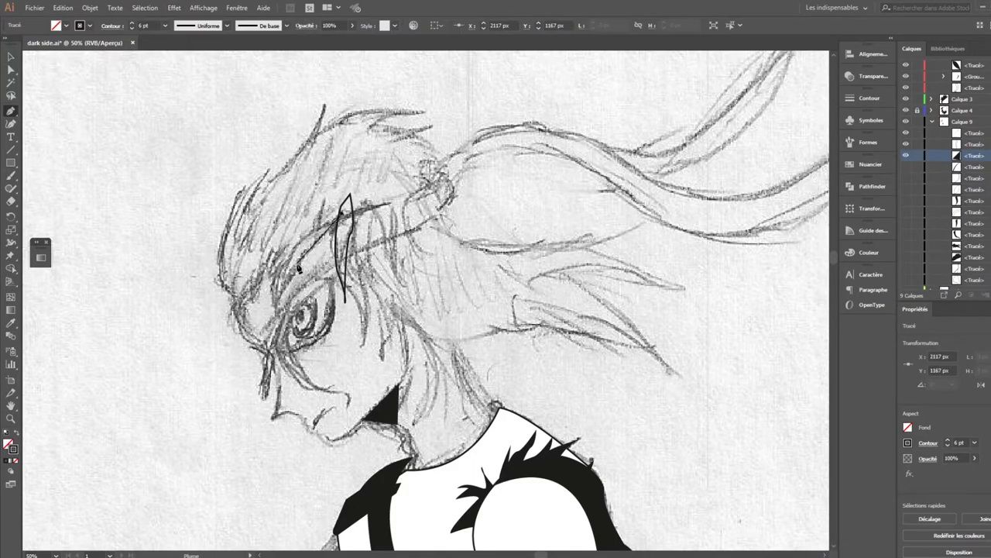
- Pen-draw a closed zigzag hair strand over the forehead
{"action": "left_click", "coordinate": [361, 211]}
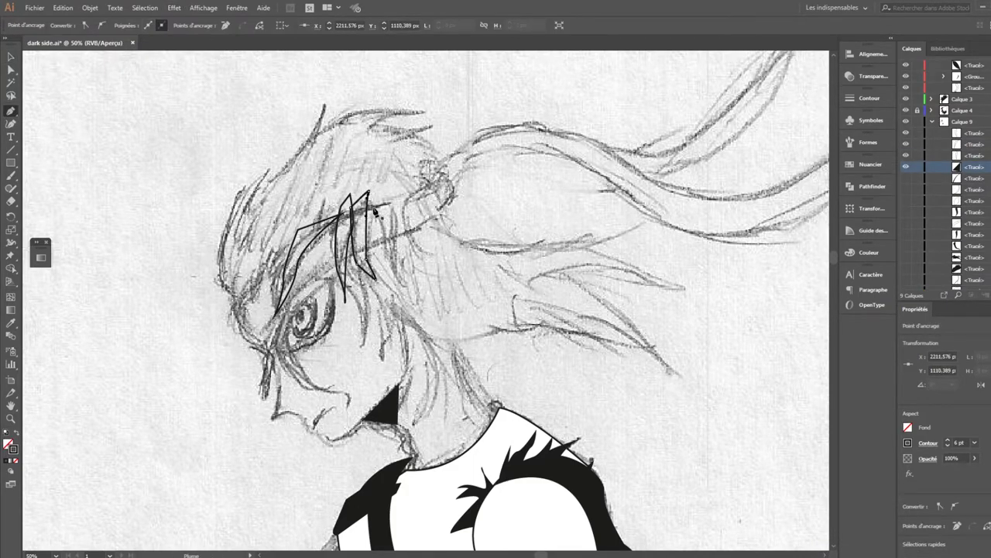
{"action": "left_click", "coordinate": [379, 174]}
{"action": "left_click", "coordinate": [413, 191]}
{"action": "left_click", "coordinate": [406, 221]}
{"action": "left_click", "coordinate": [398, 250]}
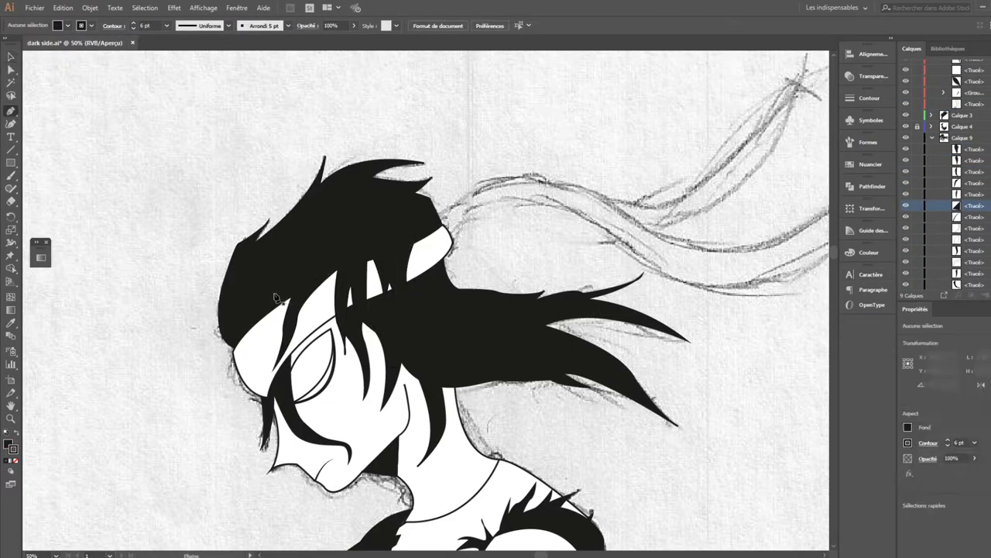
- Pen-trace the two curved ribbon tails streaming back from the headband
{"action": "left_click", "coordinate": [255, 329]}
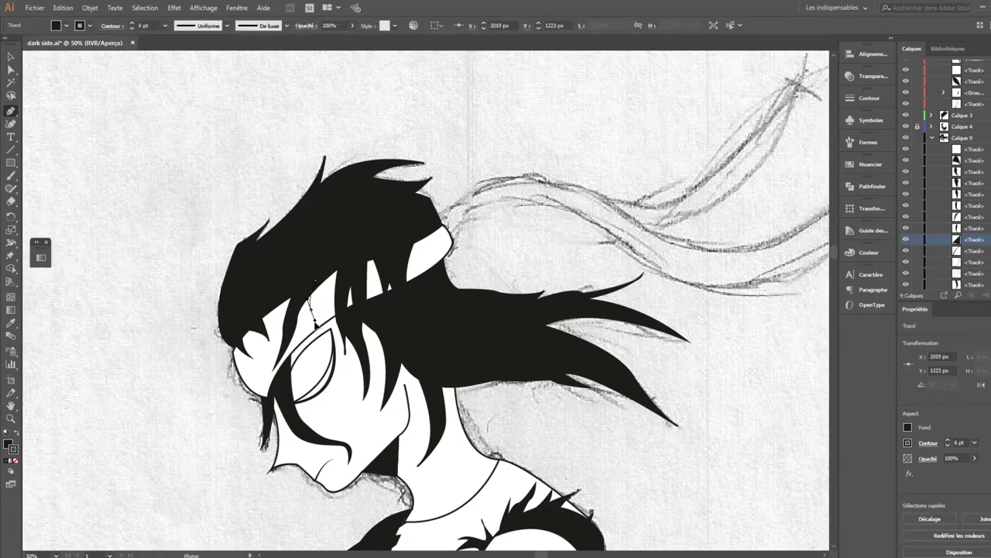
{"action": "left_click_drag", "start_coordinate": [319, 276], "coordinate": [246, 247]}
{"action": "left_click_drag", "start_coordinate": [377, 198], "coordinate": [495, 164]}
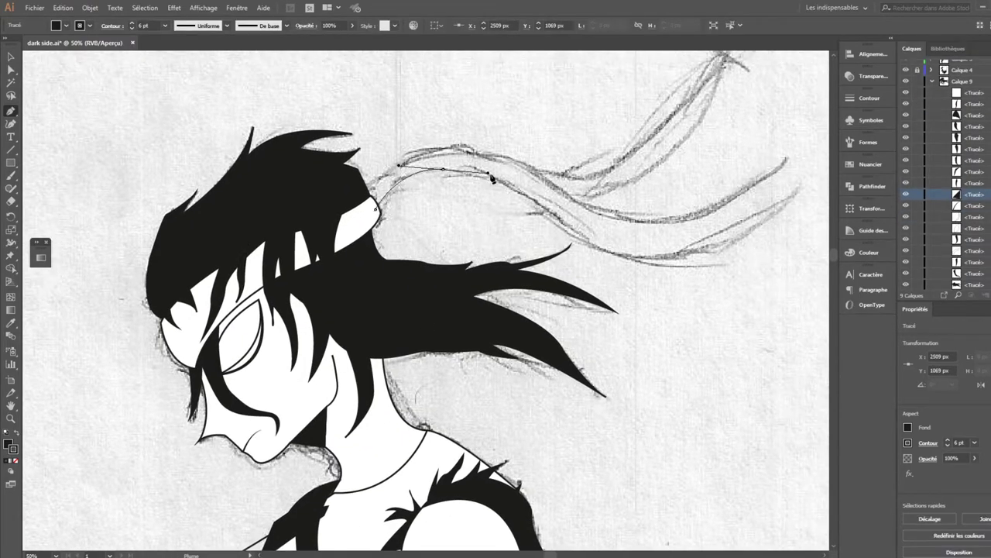
{"action": "left_click", "coordinate": [39, 24]}
{"action": "left_click", "coordinate": [6, 39]}
{"action": "left_click_drag", "start_coordinate": [573, 235], "coordinate": [629, 289]}
{"action": "left_click_drag", "start_coordinate": [798, 194], "coordinate": [797, 195]}
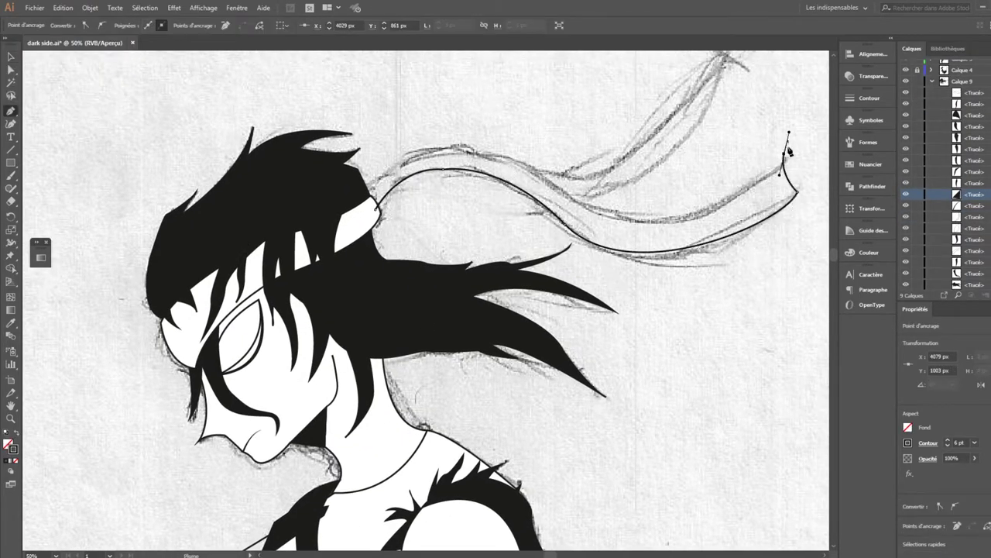
{"action": "left_click_drag", "start_coordinate": [548, 181], "coordinate": [436, 77]}
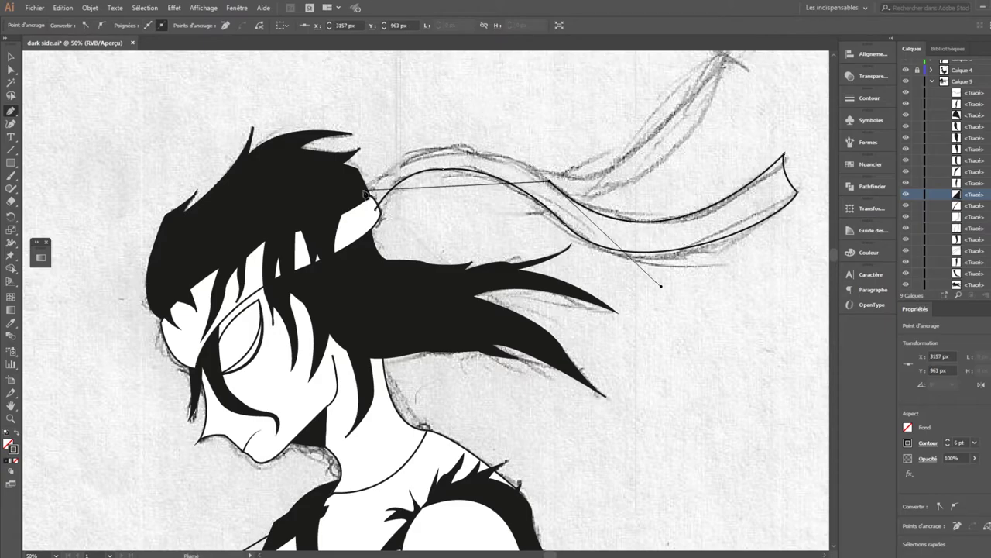
{"action": "left_click_drag", "start_coordinate": [367, 192], "coordinate": [584, 180]}
{"action": "left_click_drag", "start_coordinate": [704, 75], "coordinate": [716, 78]}
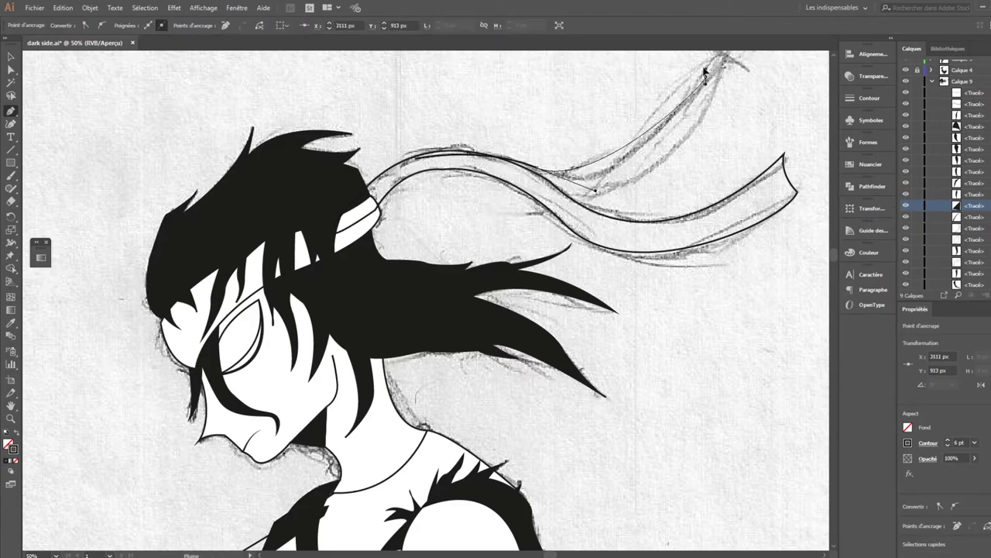
- Fill both ribbons white, then zoom out to see the whole drawing
{"action": "scroll", "coordinate": [718, 182], "scroll_direction": "up", "scroll_amount": 3}
{"action": "key", "text": "v"}
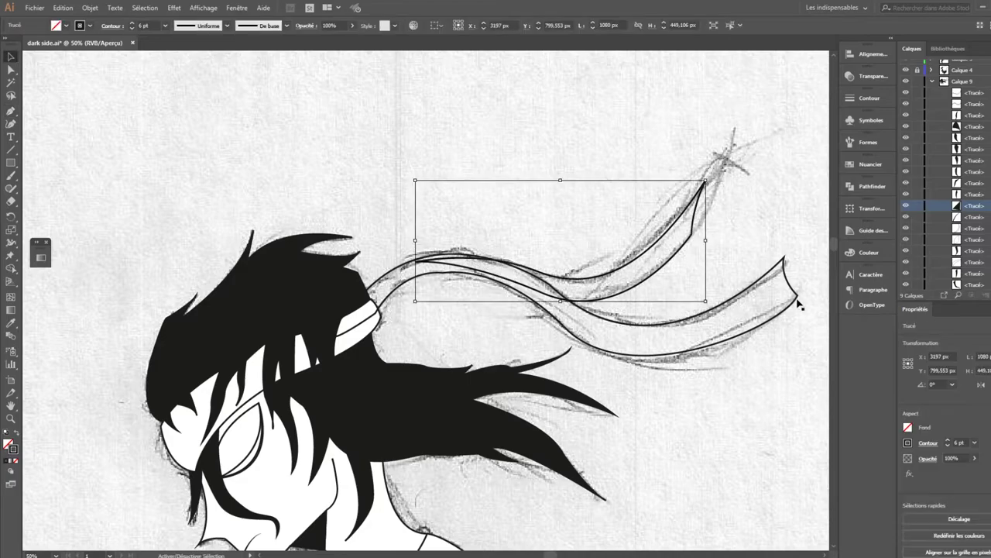
{"action": "left_click", "coordinate": [793, 302], "text": "shift"}
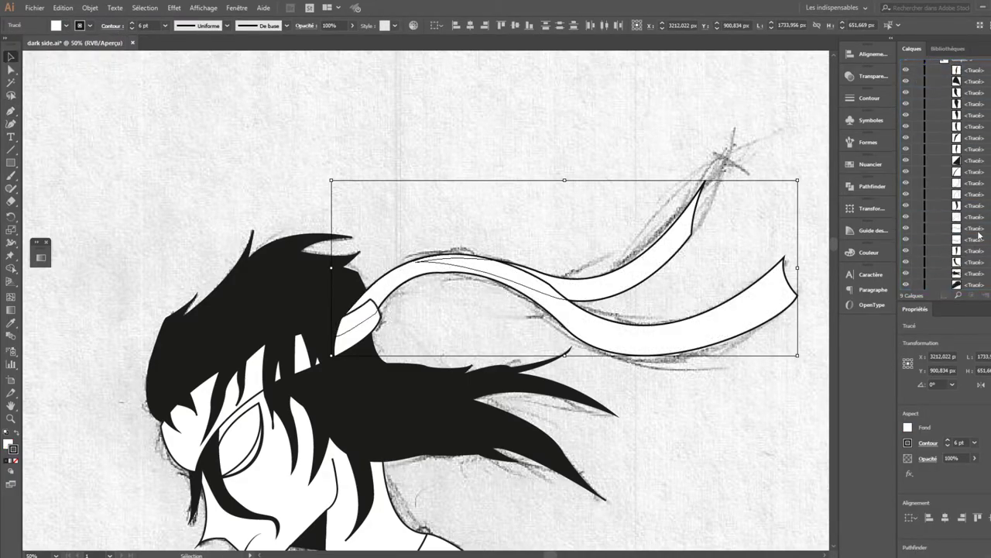
{"action": "scroll", "coordinate": [960, 178], "scroll_direction": "down", "scroll_amount": 1}
{"action": "key", "text": "ctrl+shift+a"}
{"action": "key", "text": "z"}
{"action": "left_click", "coordinate": [447, 303], "text": "alt"}
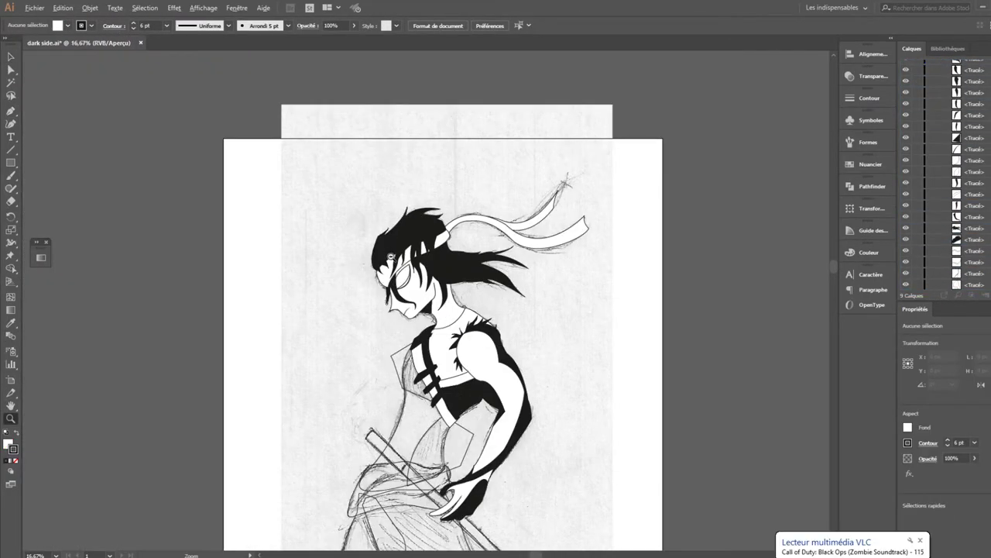
- Zoom in on the eye and place a black pupil circle inside it
{"action": "left_click_drag", "start_coordinate": [387, 258], "coordinate": [453, 306]}
{"action": "key", "text": "v"}
{"action": "left_click", "coordinate": [325, 255]}
{"action": "left_click", "coordinate": [10, 129]}
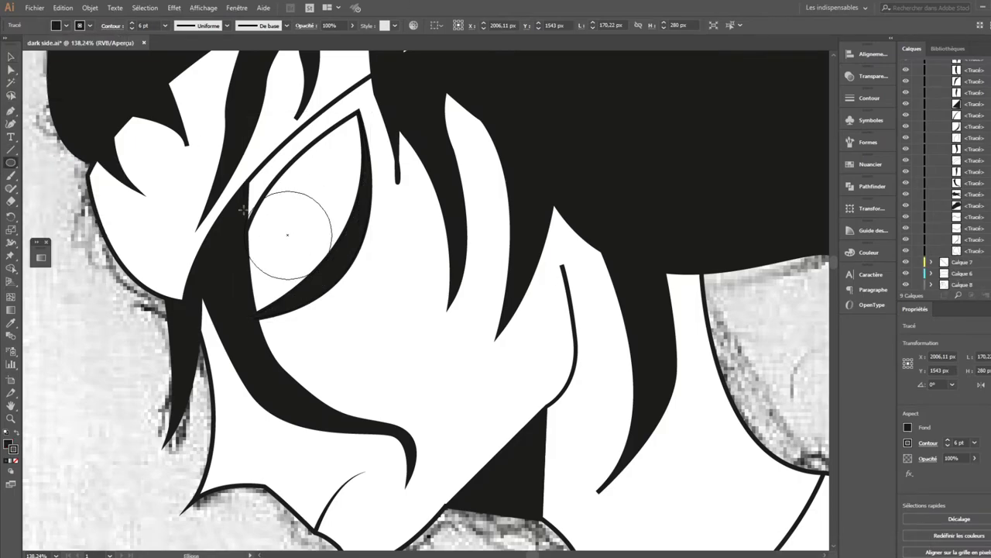
{"action": "left_click", "coordinate": [290, 233]}
{"action": "key", "text": "v"}
{"action": "left_click", "coordinate": [302, 165]}
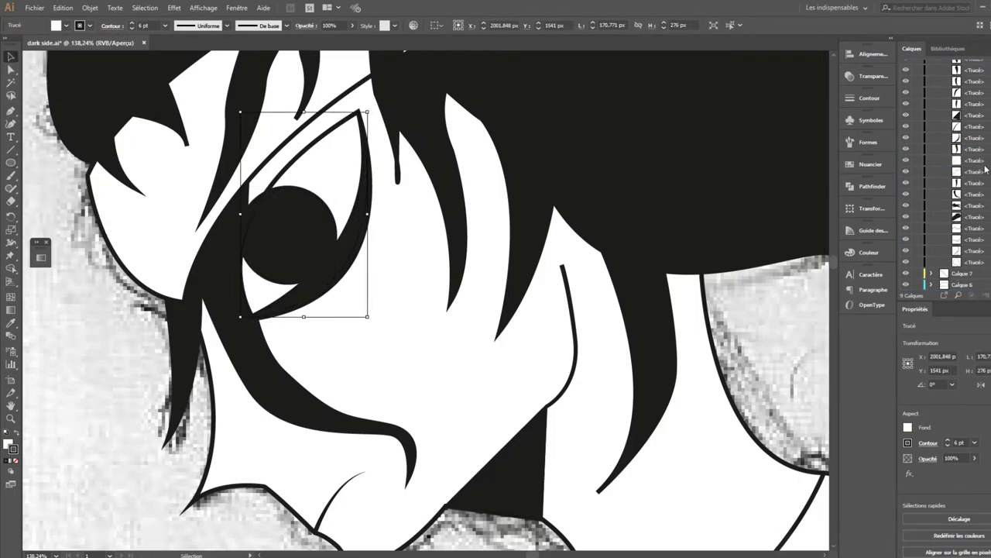
{"action": "scroll", "coordinate": [960, 166], "scroll_direction": "up", "scroll_amount": 2}
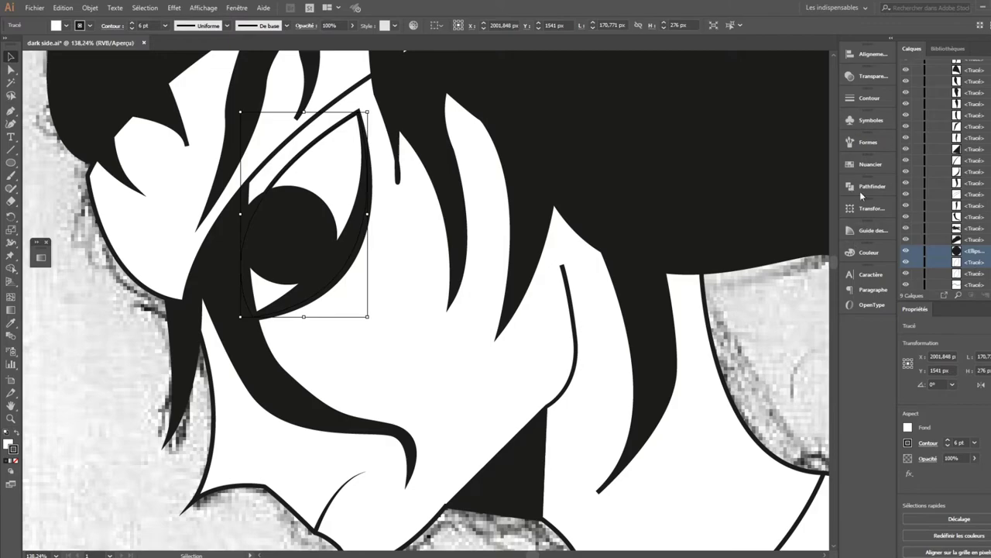
- Draw a smaller circle inside the pupil with swapped fill and stroke (Shift+X), then fit the view
{"action": "left_click", "coordinate": [861, 188]}
{"action": "left_click", "coordinate": [862, 187]}
{"action": "left_click", "coordinate": [10, 162]}
{"action": "left_click", "coordinate": [54, 187]}
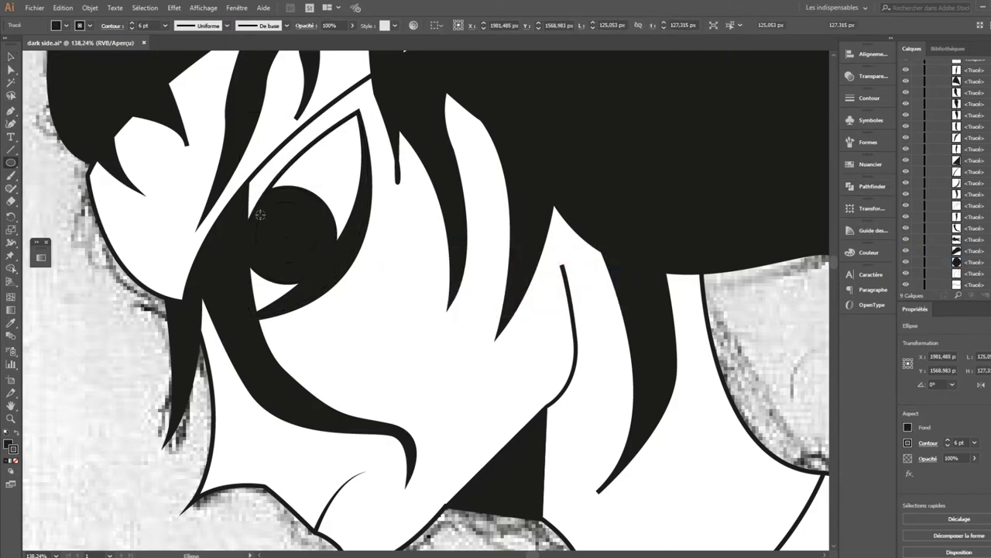
{"action": "left_click_drag", "start_coordinate": [267, 214], "coordinate": [301, 247]}
{"action": "left_click", "coordinate": [56, 25]}
{"action": "left_click", "coordinate": [90, 43]}
{"action": "key", "text": "shift+x"}
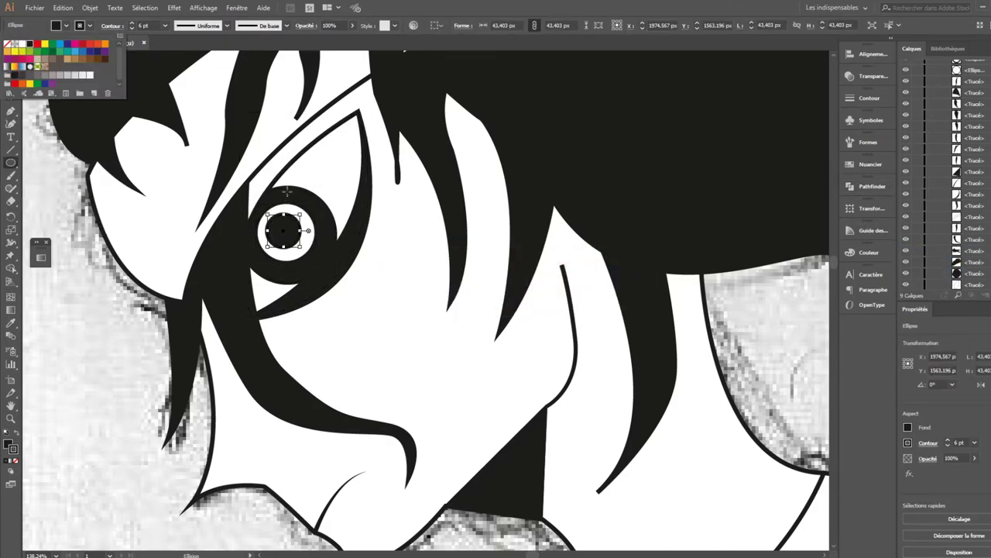
{"action": "key", "text": "Escape"}
{"action": "key", "text": "ctrl+0"}
{"action": "scroll", "coordinate": [403, 310], "scroll_direction": "up", "scroll_amount": 3}
- Fill the three lower jacket shapes black and unite them into one piece
{"action": "key", "text": "v"}
{"action": "left_click", "coordinate": [404, 110]}
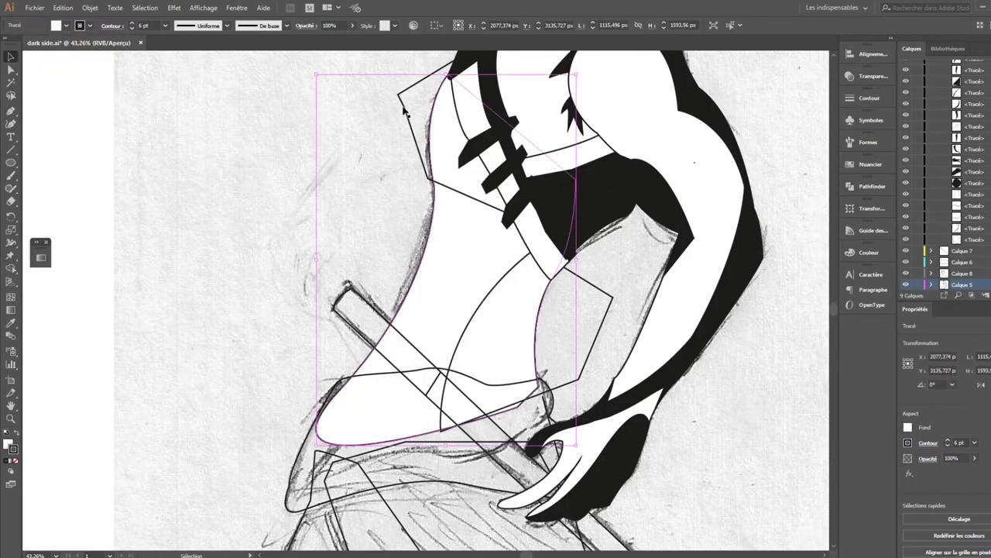
{"action": "left_click", "coordinate": [573, 325]}
{"action": "left_click", "coordinate": [464, 155]}
{"action": "left_click", "coordinate": [387, 309]}
{"action": "left_click", "coordinate": [573, 325], "text": "shift"}
{"action": "left_click", "coordinate": [464, 155], "text": "shift"}
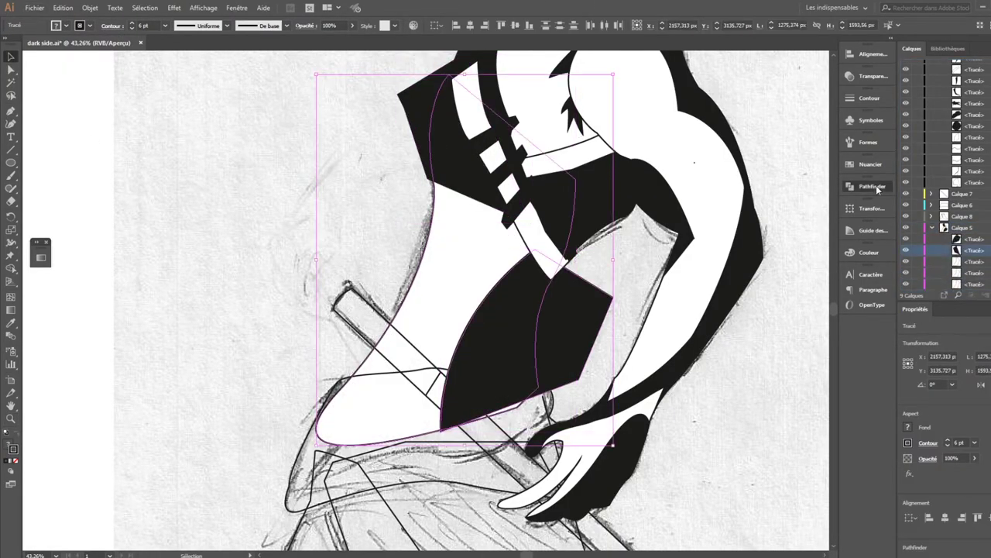
{"action": "left_click", "coordinate": [872, 187]}
{"action": "left_click", "coordinate": [732, 219]}
- Fill the sword black and the hip shape white
{"action": "left_click", "coordinate": [821, 188]}
{"action": "left_click", "coordinate": [343, 364]}
{"action": "left_click", "coordinate": [56, 25]}
{"action": "left_click", "coordinate": [31, 50]}
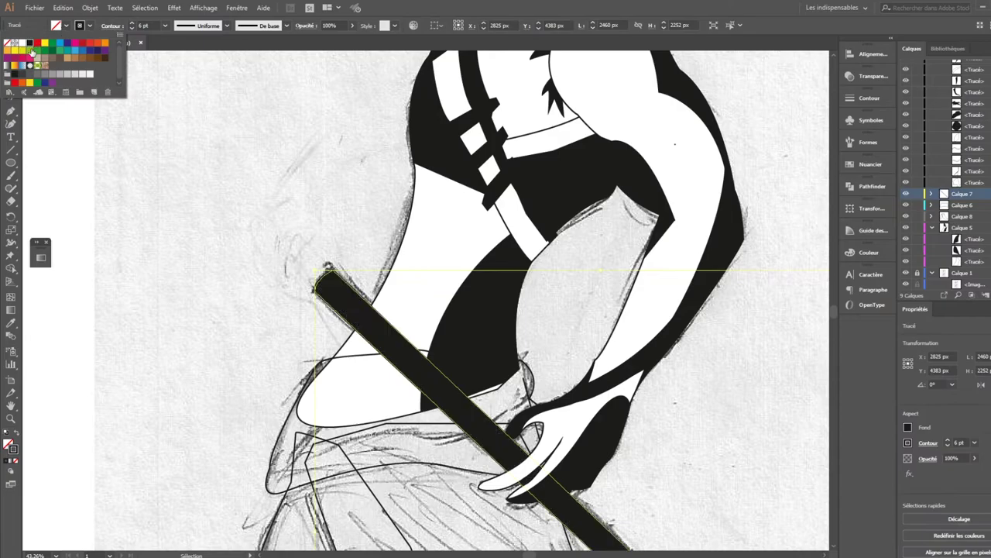
{"action": "left_click", "coordinate": [310, 271]}
{"action": "left_click", "coordinate": [56, 24]}
{"action": "left_click", "coordinate": [17, 42]}
{"action": "left_click", "coordinate": [949, 203]}
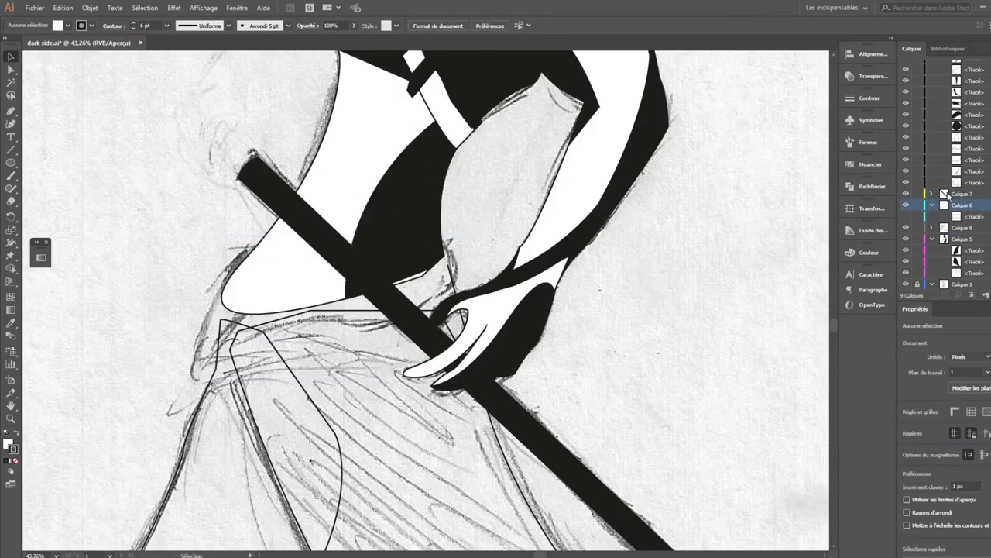
- Bring the hip area into view, reveal layer Calque 7's contents and hide the torso layer
{"action": "left_click_drag", "start_coordinate": [653, 281], "coordinate": [682, 234]}
{"action": "left_click", "coordinate": [56, 25]}
{"action": "left_click", "coordinate": [18, 43]}
{"action": "left_click", "coordinate": [91, 177]}
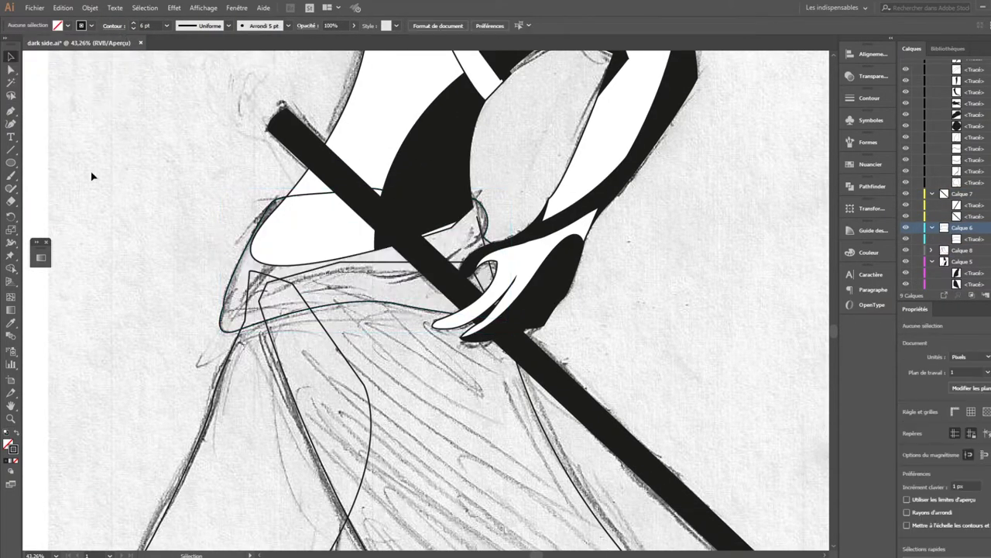
{"action": "left_click", "coordinate": [906, 261]}
- Move Calque 7's paths into Calque 6 and pen-trace the closed sash outline across the hips
{"action": "key", "text": "p"}
{"action": "left_click_drag", "start_coordinate": [970, 206], "coordinate": [960, 216]}
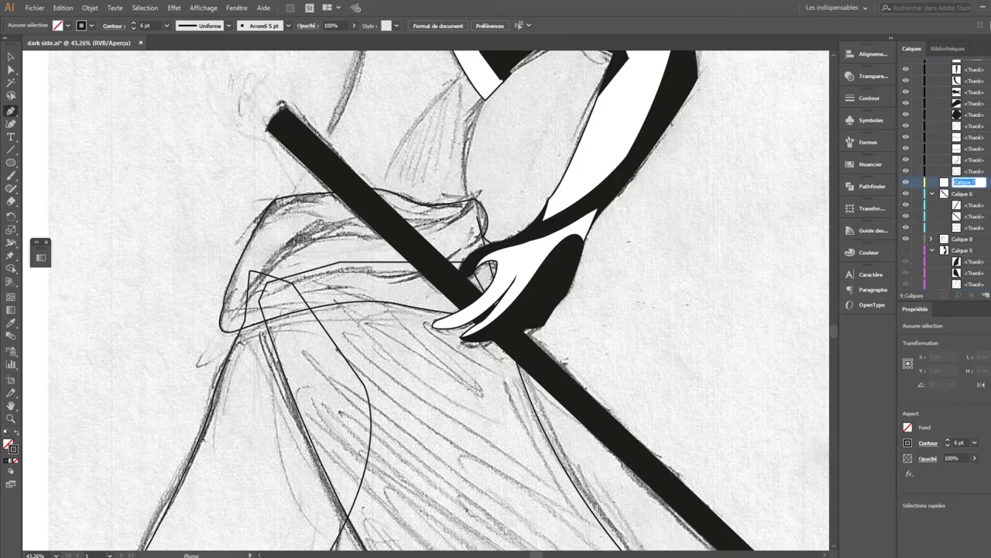
{"action": "left_click", "coordinate": [476, 200]}
{"action": "left_click", "coordinate": [337, 234]}
{"action": "left_click", "coordinate": [255, 220]}
{"action": "left_click", "coordinate": [243, 303]}
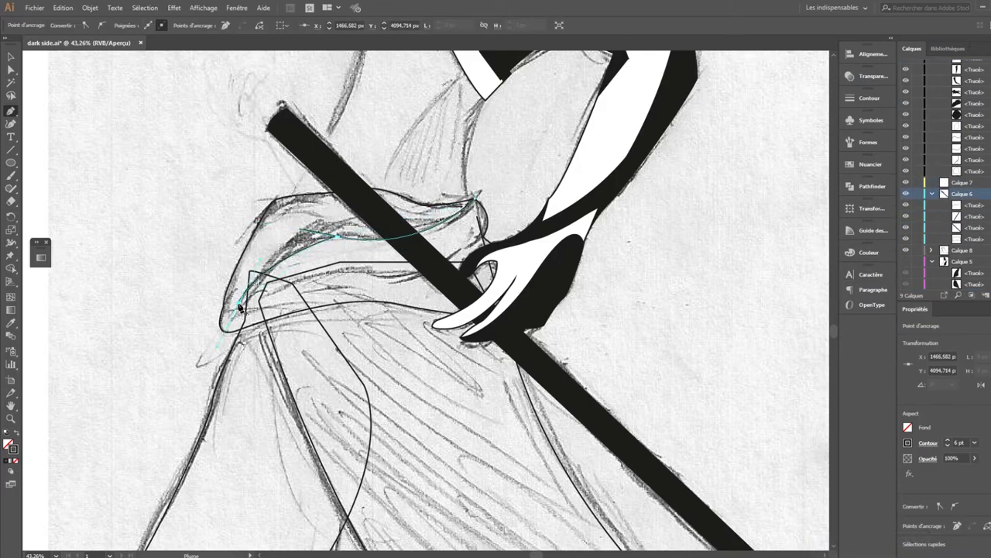
{"action": "left_click", "coordinate": [476, 200]}
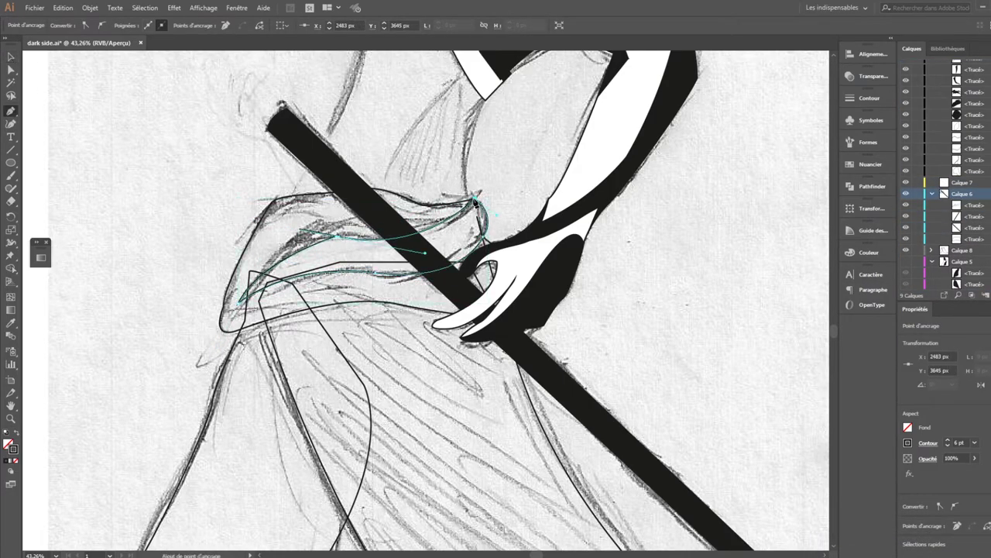
{"action": "left_click", "coordinate": [326, 229]}
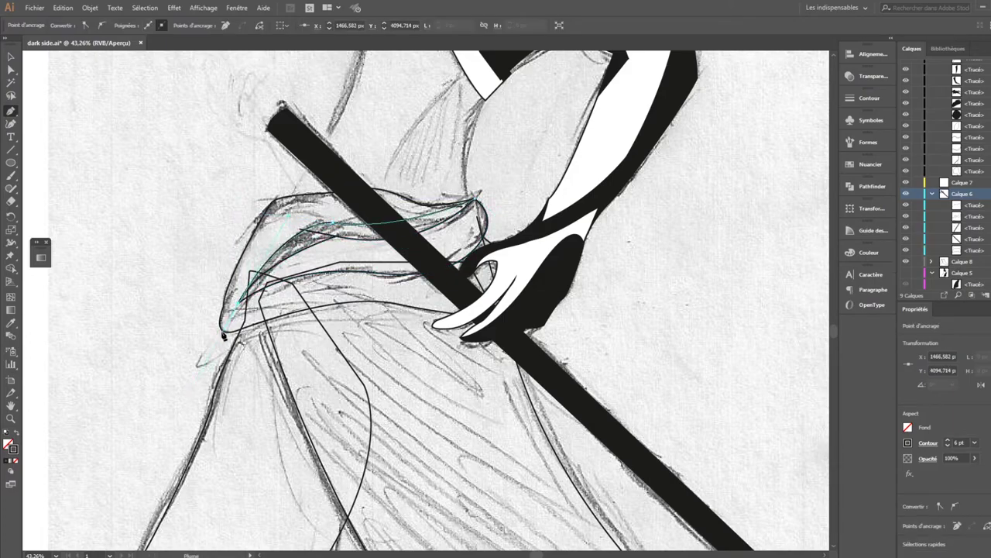
{"action": "left_click", "coordinate": [475, 200]}
{"action": "left_click", "coordinate": [339, 237]}
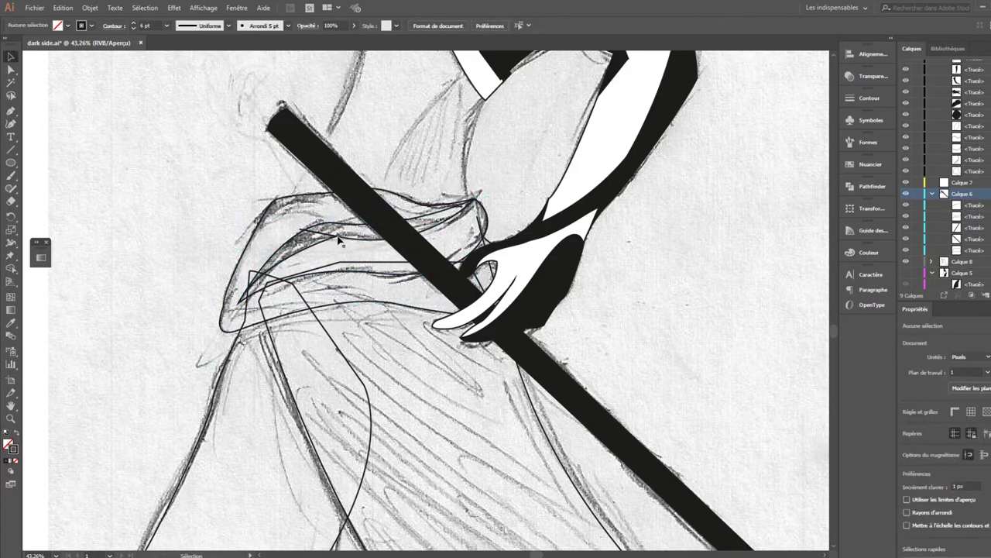
- Adjust the sash's anchor points and fill the sash white
{"action": "key", "text": "a"}
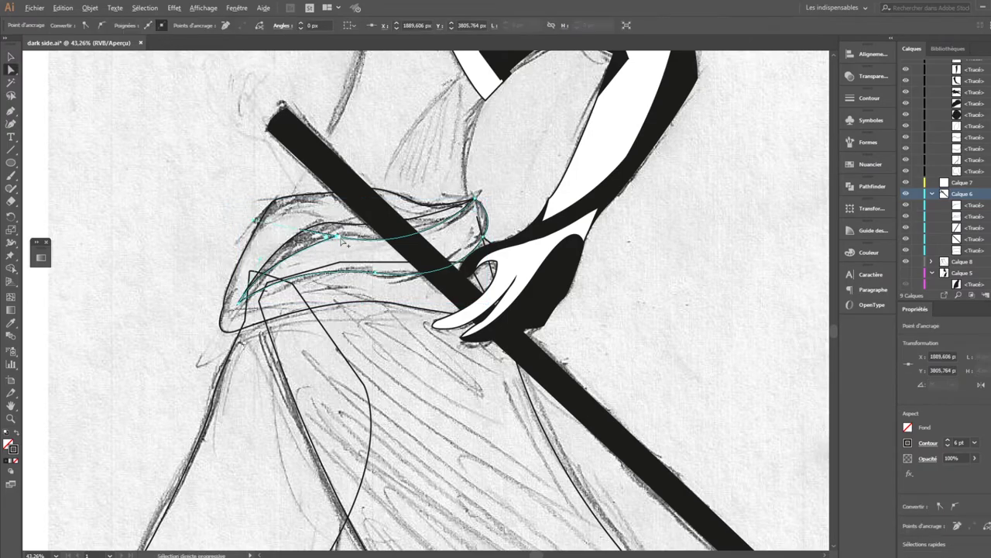
{"action": "left_click", "coordinate": [339, 237]}
{"action": "key", "text": "p"}
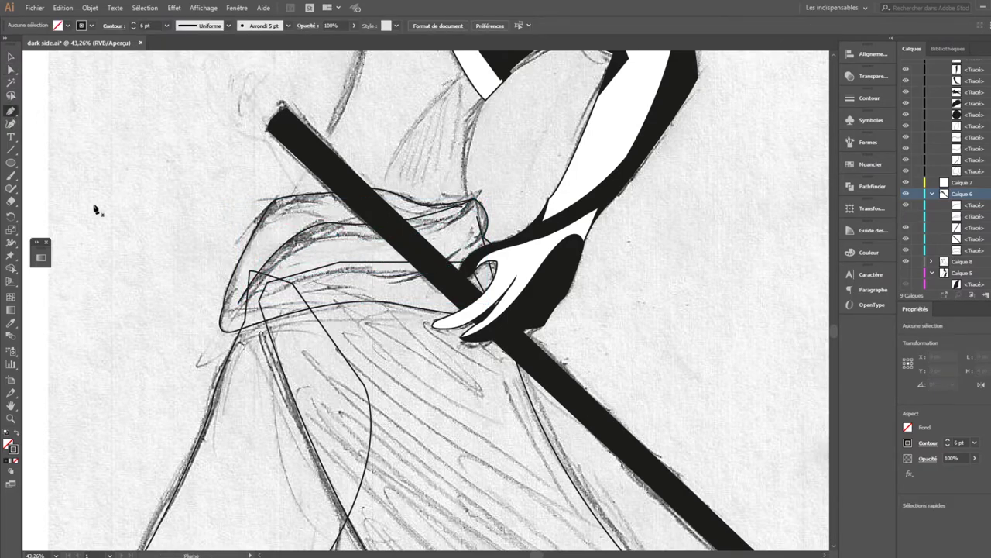
{"action": "left_click", "coordinate": [56, 24]}
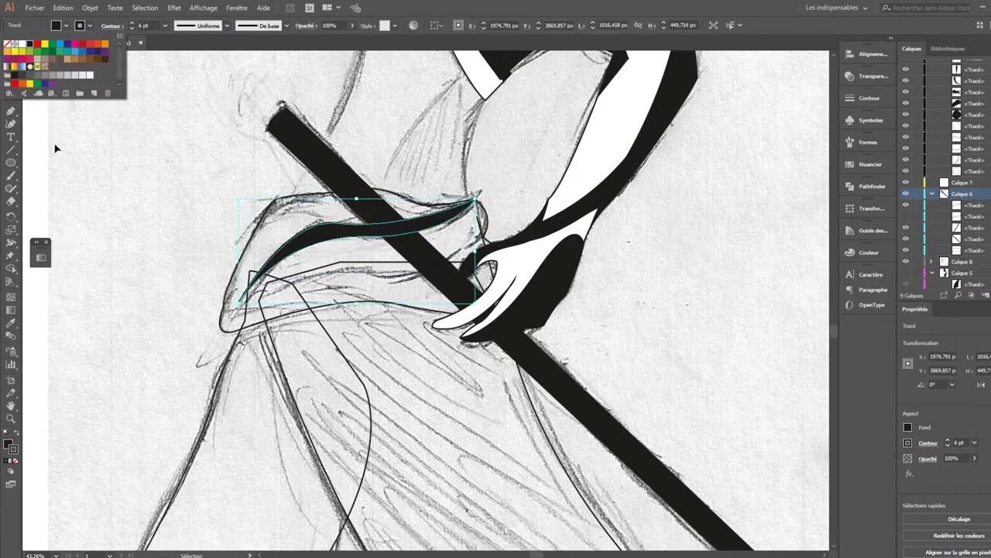
{"action": "left_click", "coordinate": [27, 43]}
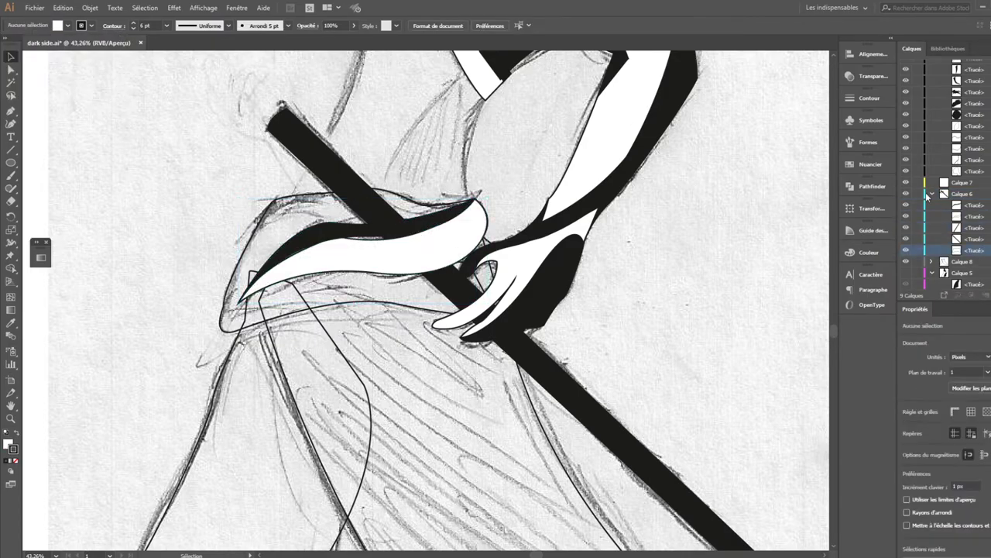
{"action": "left_click", "coordinate": [56, 24]}
{"action": "left_click", "coordinate": [19, 44]}
{"action": "key", "text": "a"}
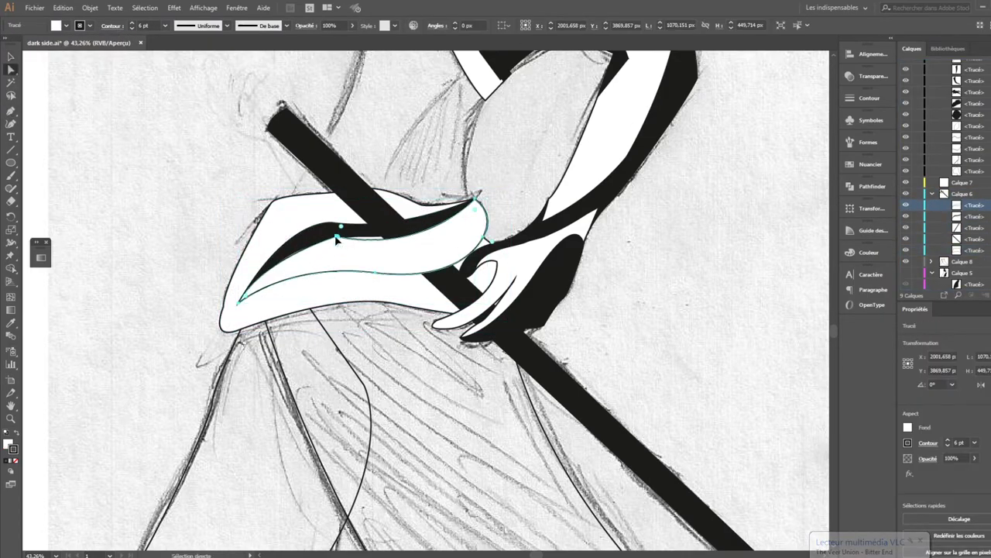
{"action": "left_click", "coordinate": [234, 205]}
- Draw a black fold shape across the sash and delete the stray band
{"action": "key", "text": "p"}
{"action": "left_click", "coordinate": [226, 304]}
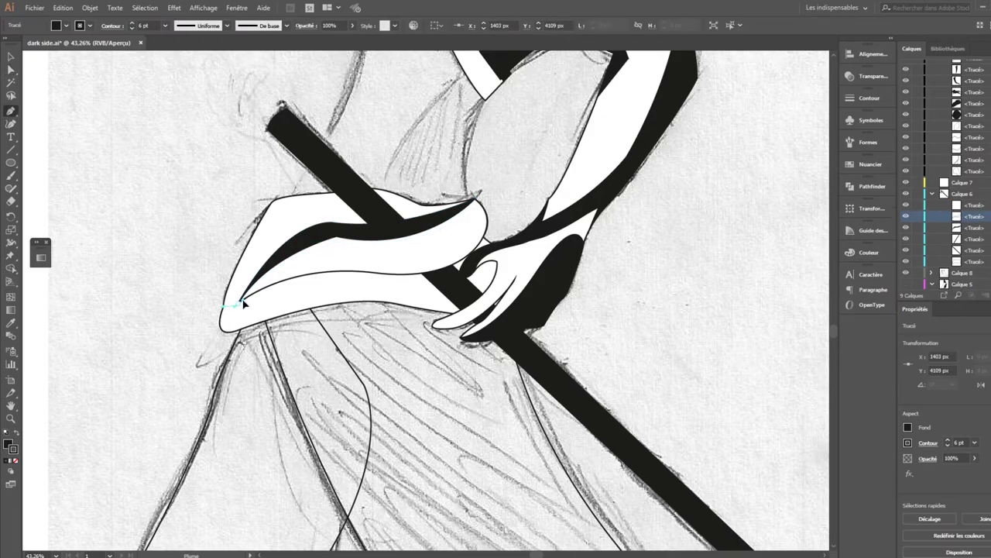
{"action": "left_click", "coordinate": [465, 256]}
{"action": "left_click", "coordinate": [496, 268]}
{"action": "left_click", "coordinate": [226, 305]}
{"action": "key", "text": "Delete"}
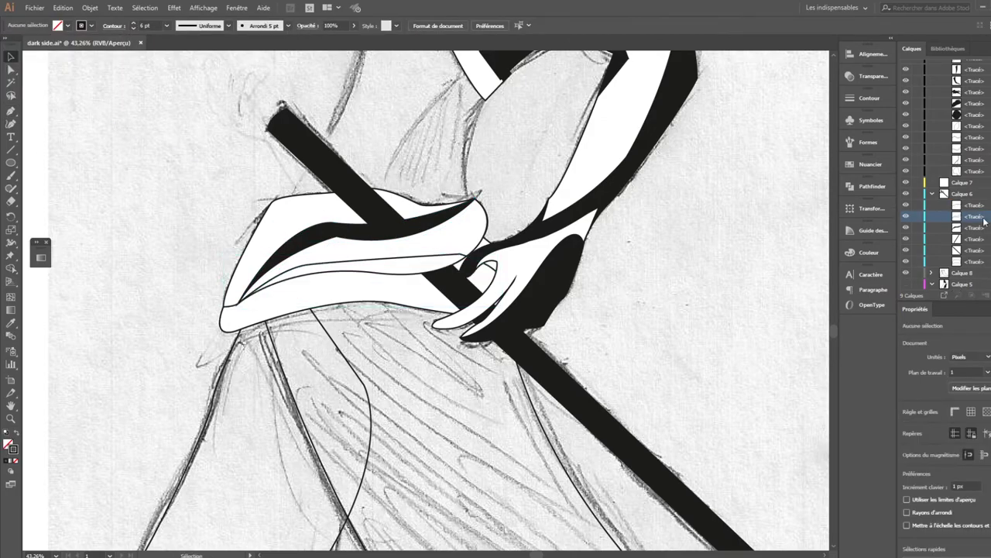
- Fill the skirt outline black and hide the pencil sketch
{"action": "left_click", "coordinate": [264, 316]}
{"action": "key", "text": "ctrl+minus"}
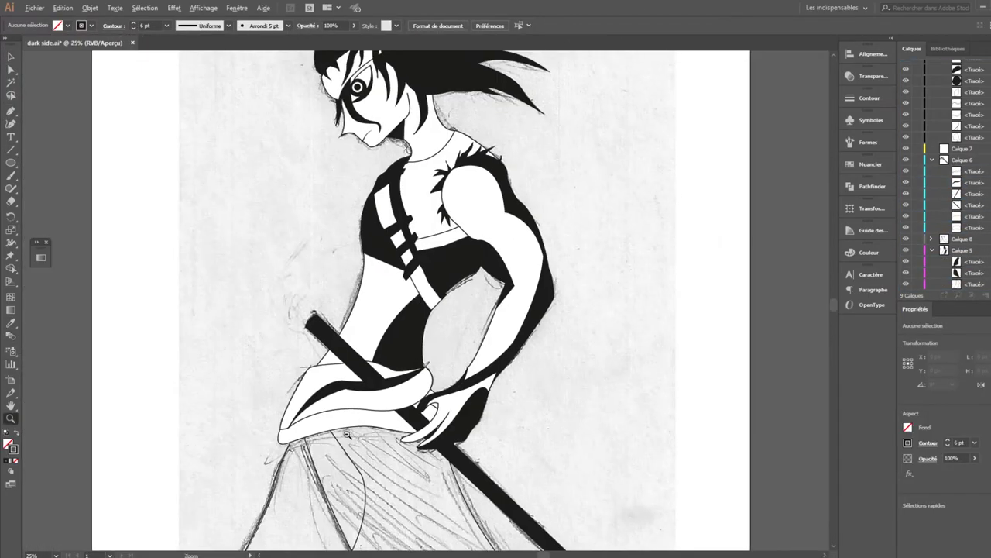
{"action": "key", "text": "ctrl+minus"}
{"action": "key", "text": "ctrl+minus"}
{"action": "key", "text": "shift+x"}
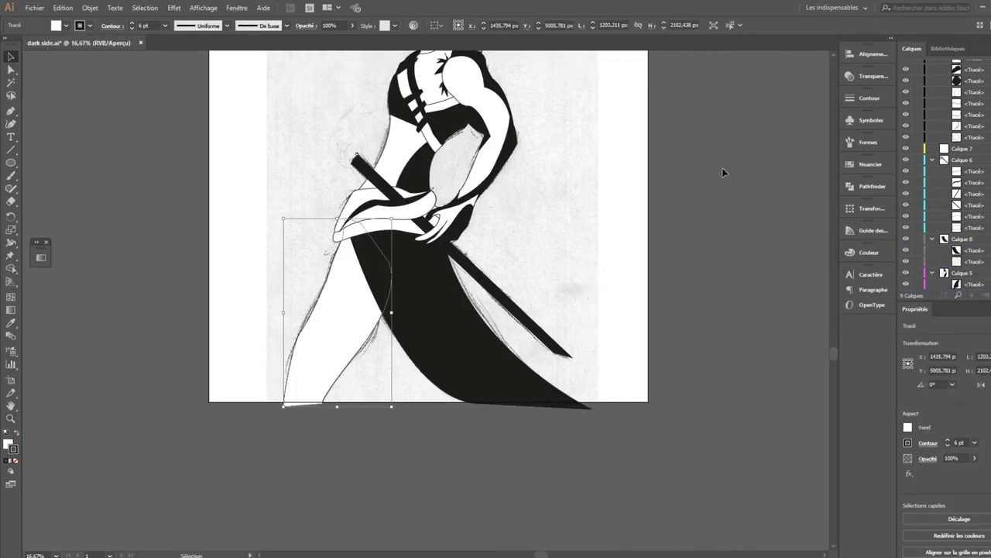
{"action": "left_click", "coordinate": [722, 167]}
{"action": "key", "text": "ctrl+shift+w"}
{"action": "scroll", "coordinate": [608, 253], "scroll_direction": "up", "scroll_amount": 3}
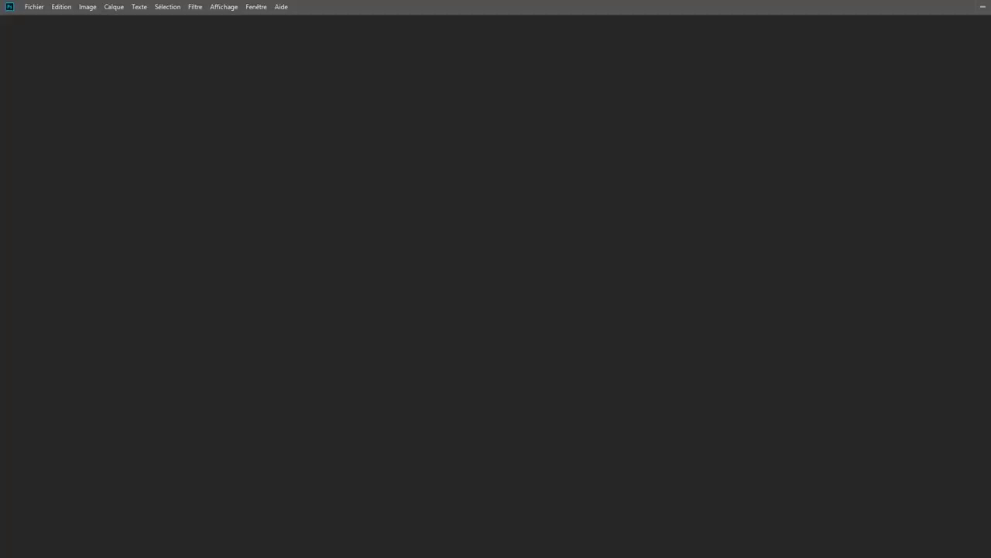
- Select all the traced artwork across every layer with Ctrl+A
{"action": "key", "text": "ctrl+a"}
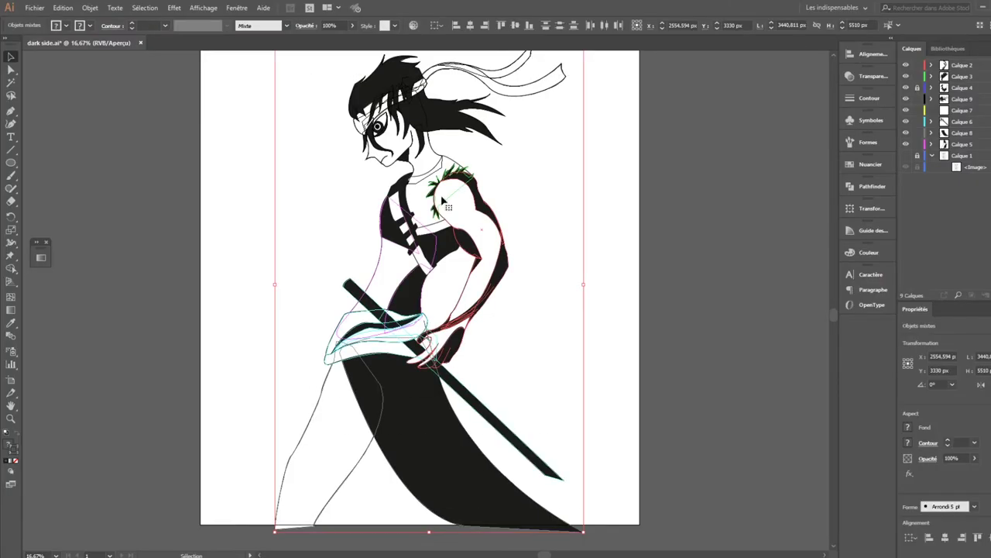